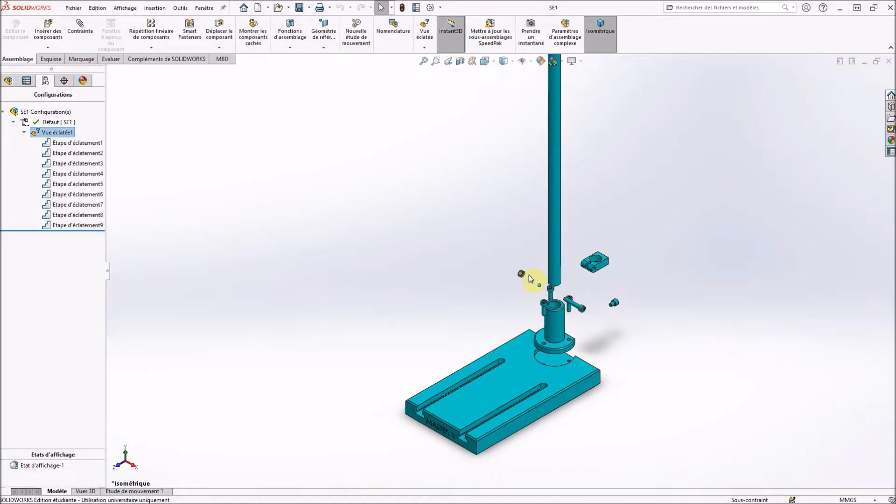
Step: Examine the height dimensions on section W-W in the support de perceuse Master V PDF in Adobe Acrobat Reader
click(500, 270)
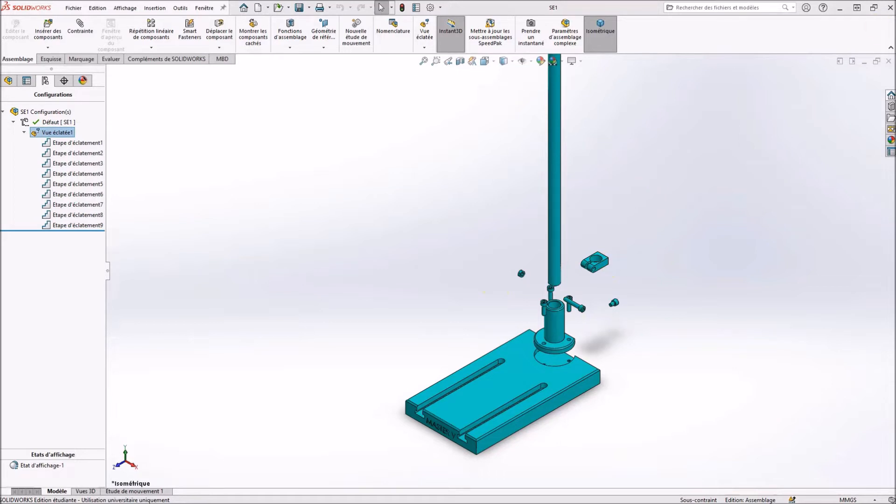
drag(895, 50, 422, 2)
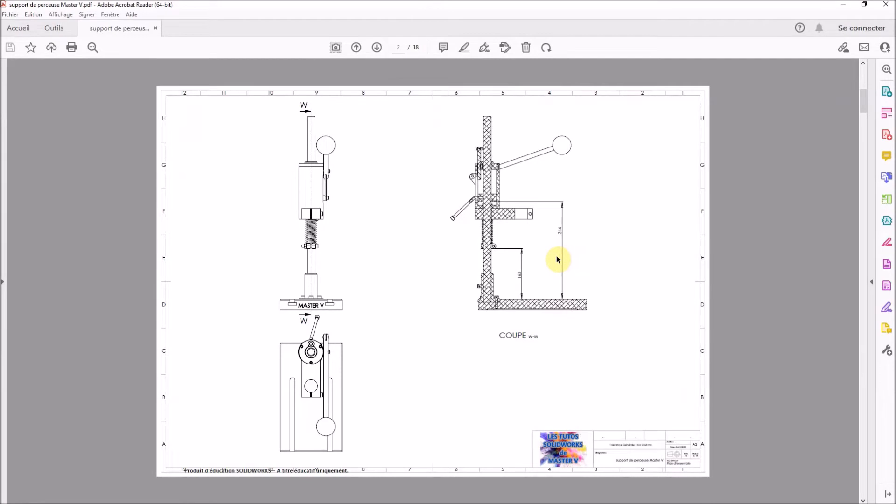
ctrl+scroll(557, 260, up, 3)
ctrl+scroll(681, 246, up, 1)
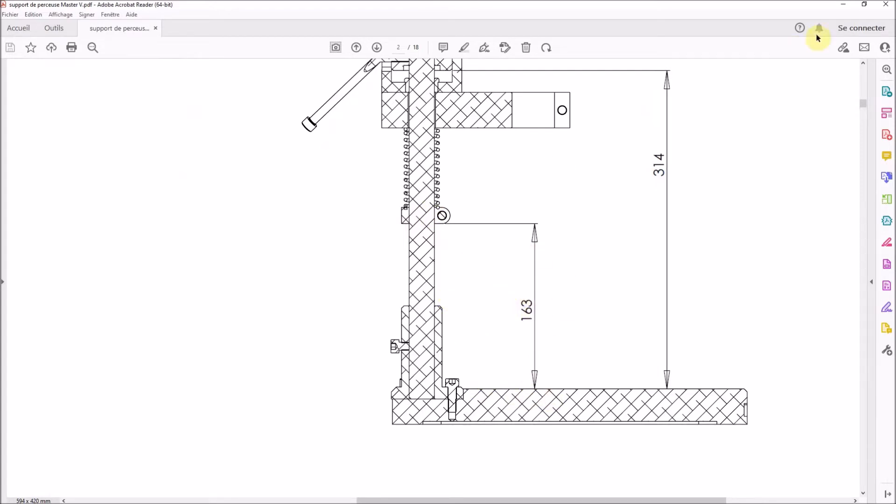
Step: Return to SOLIDWORKS and close the SE1 assembly
click(879, 7)
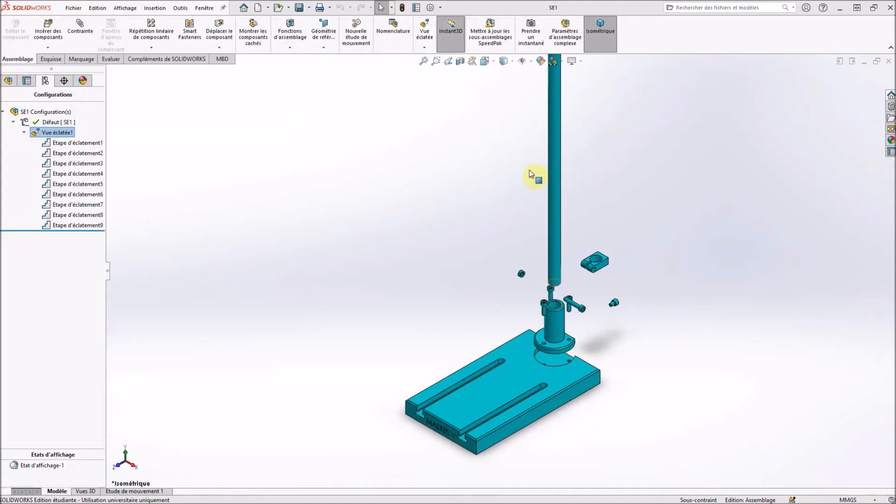
click(888, 62)
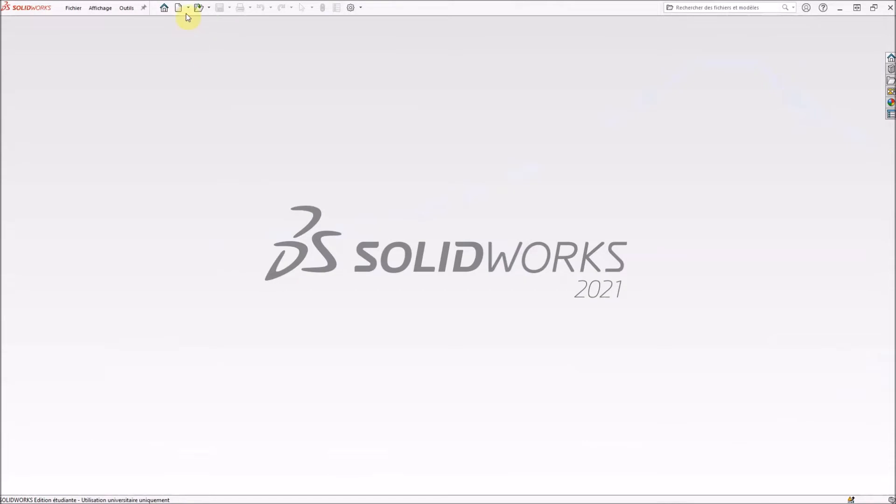
click(178, 8)
double_click(265, 162)
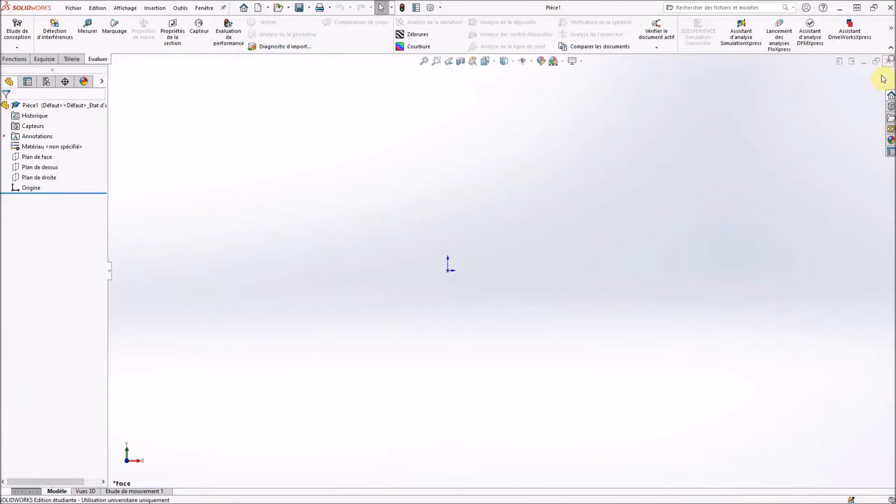
click(888, 62)
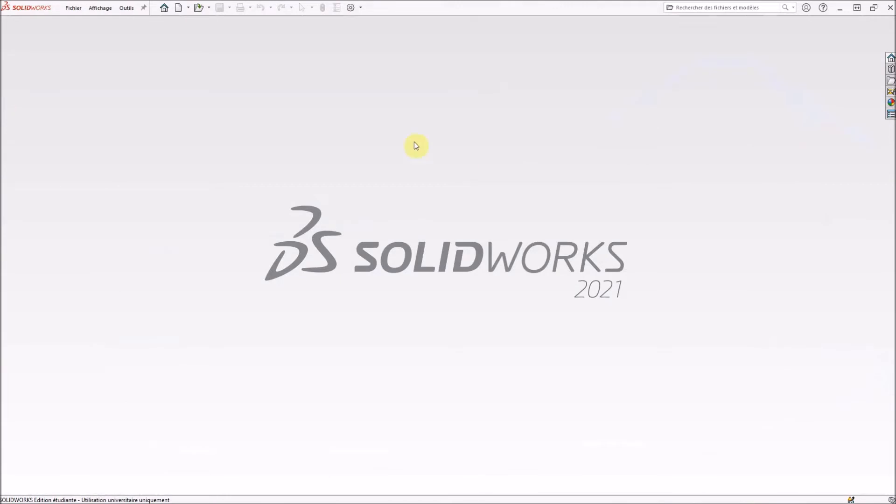
Step: Create a new assembly and load the part 01 - SUPPORT DE PERCEUSE - SEMELLE as its first component
click(180, 7)
click(370, 156)
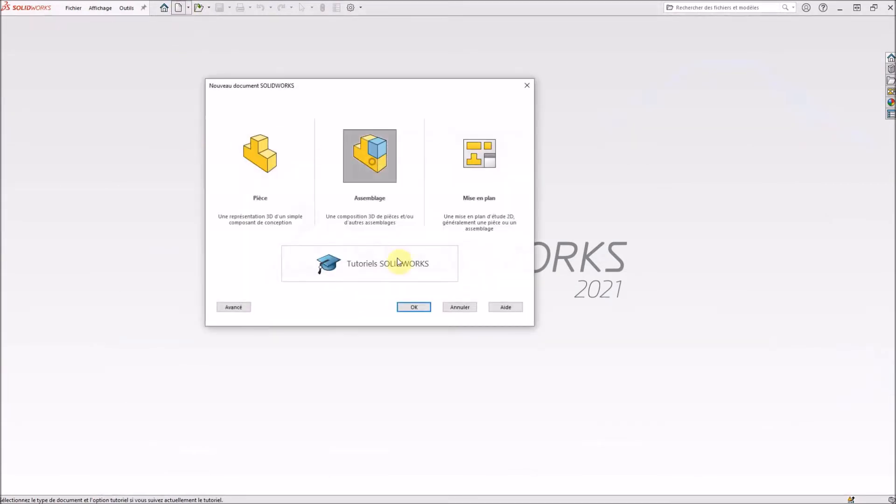
click(410, 307)
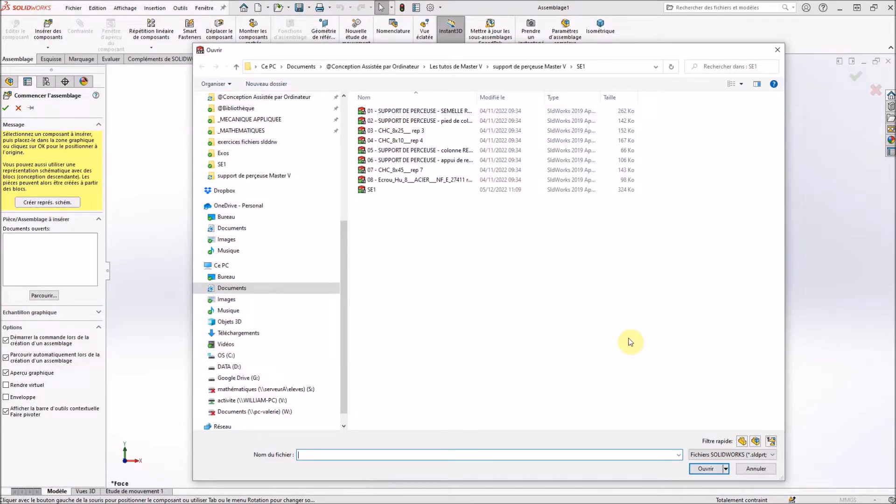
click(420, 113)
click(706, 470)
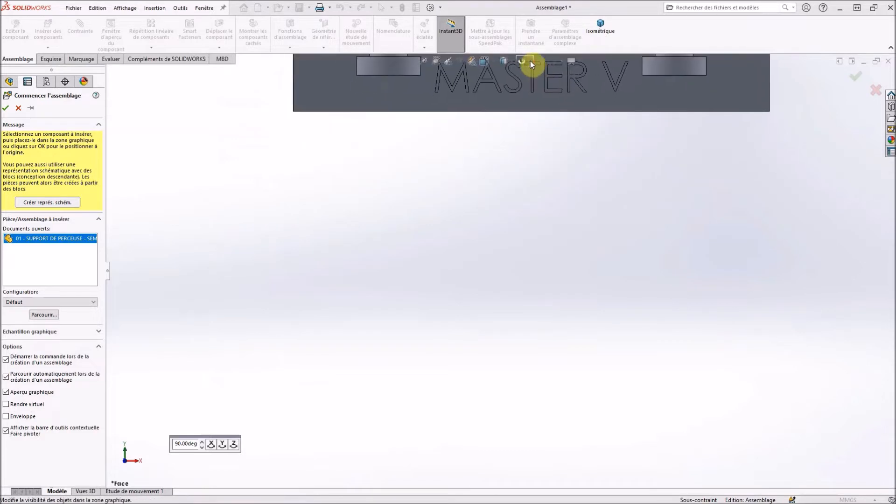
Step: Display the reference planes and place the base plate at the assembly origin
click(530, 61)
click(539, 76)
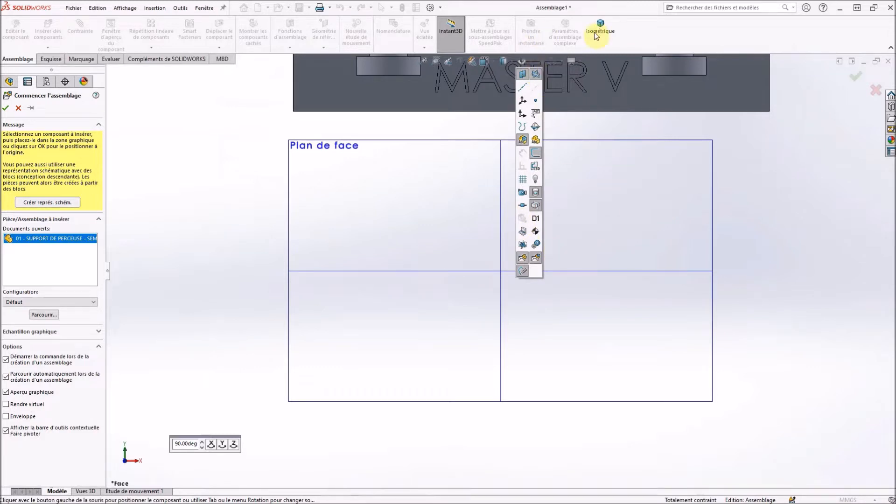
click(632, 28)
scroll(632, 40, up, 1)
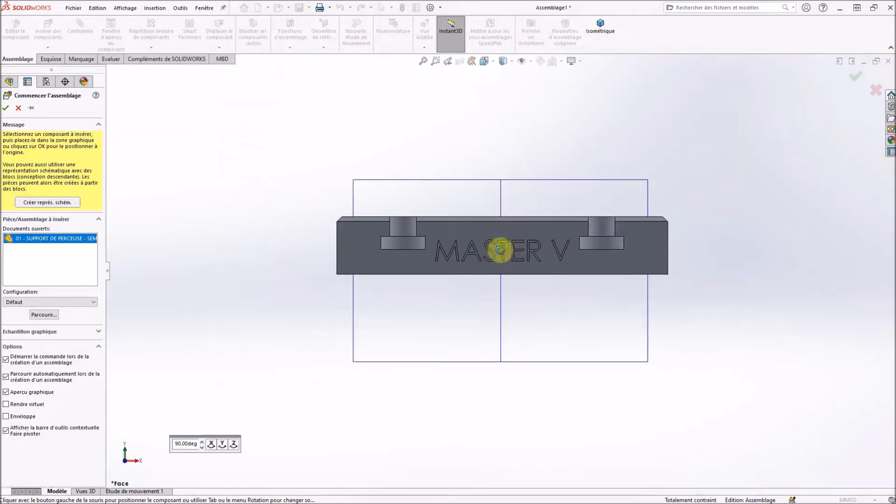
key(ctrl+7)
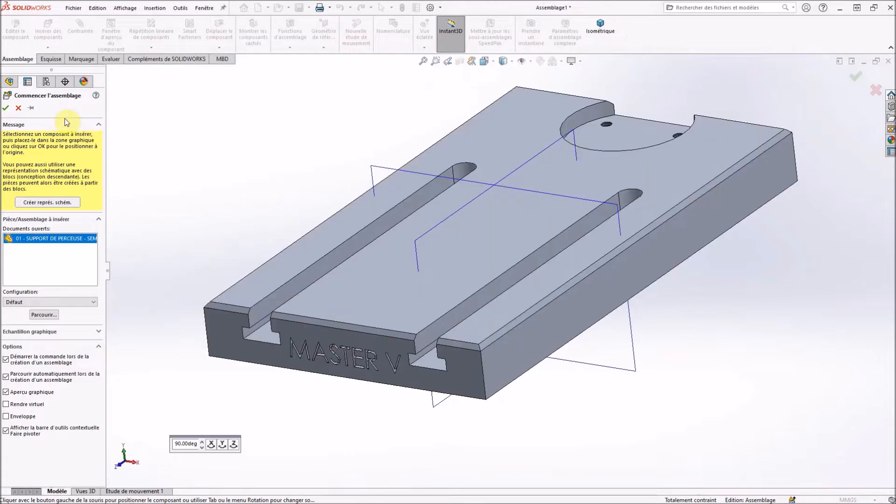
click(6, 110)
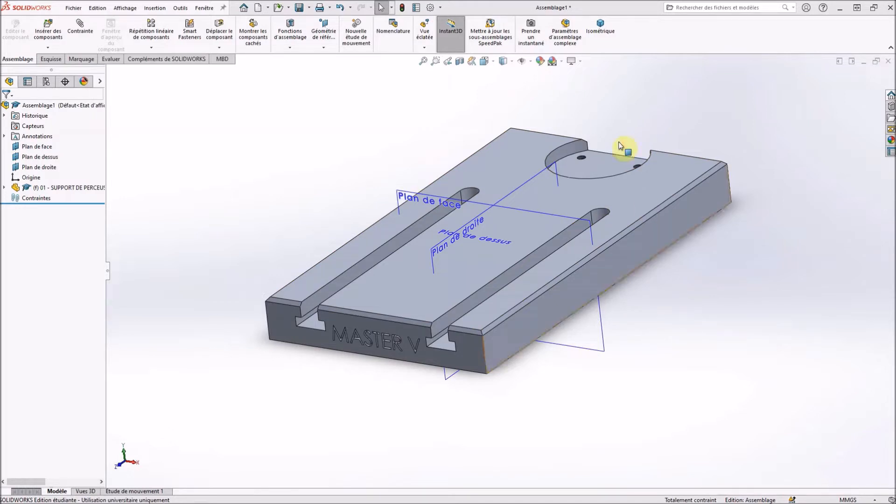
Step: Insert the part 02 - SUPPORT DE PERCEUSE - pied de colonne REP 2 above the circular recess end of the base plate
key(f)
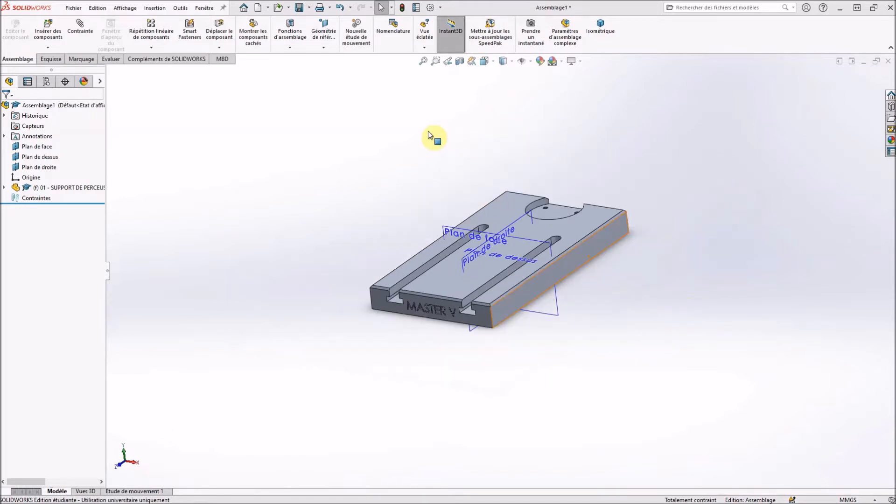
click(48, 29)
click(54, 275)
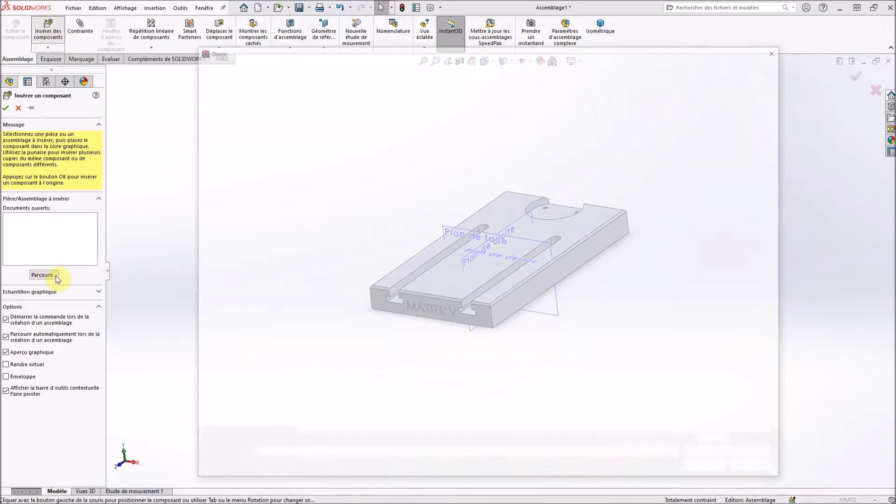
click(430, 121)
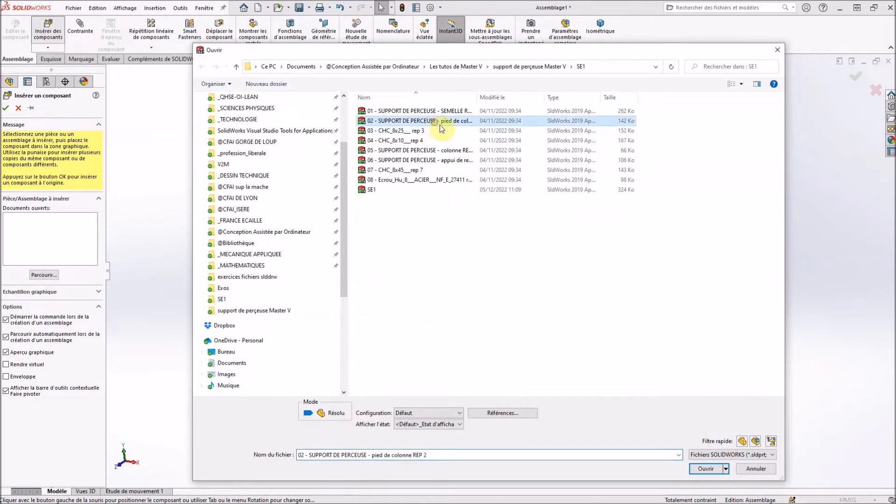
click(706, 468)
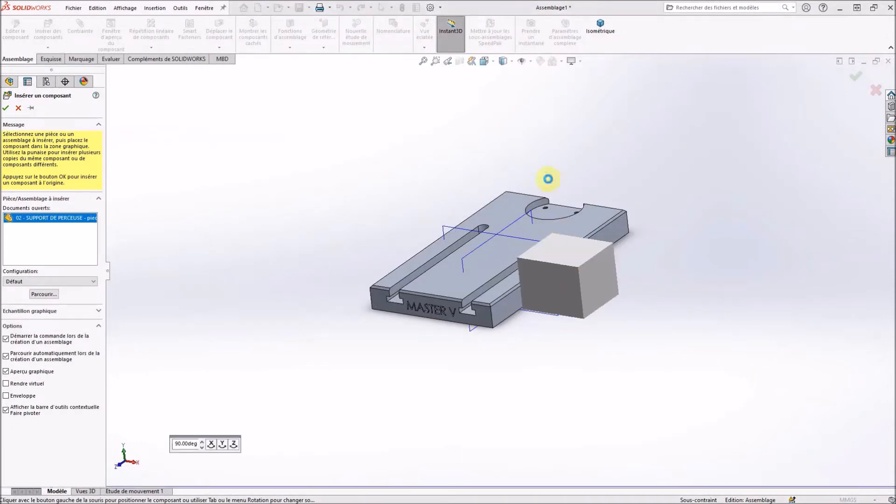
click(561, 143)
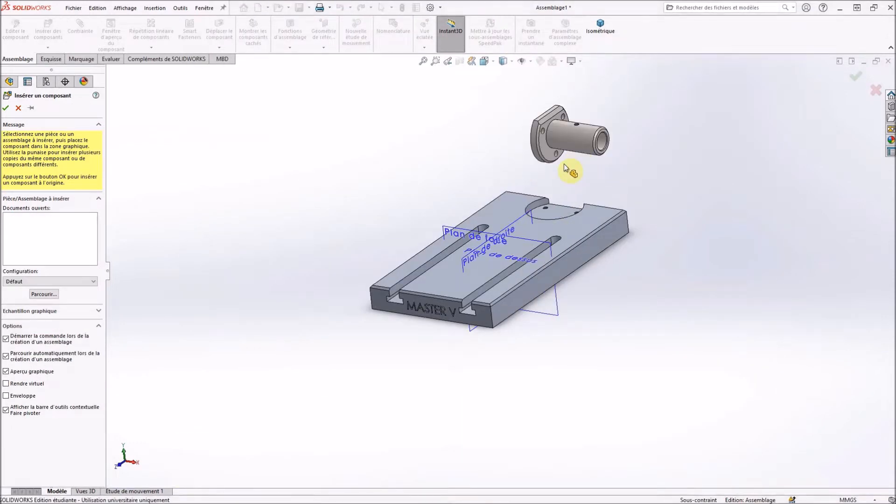
Step: Mate the base plate's recess floor coincident with the underside of the column foot's flange
scroll(560, 141, down, 5)
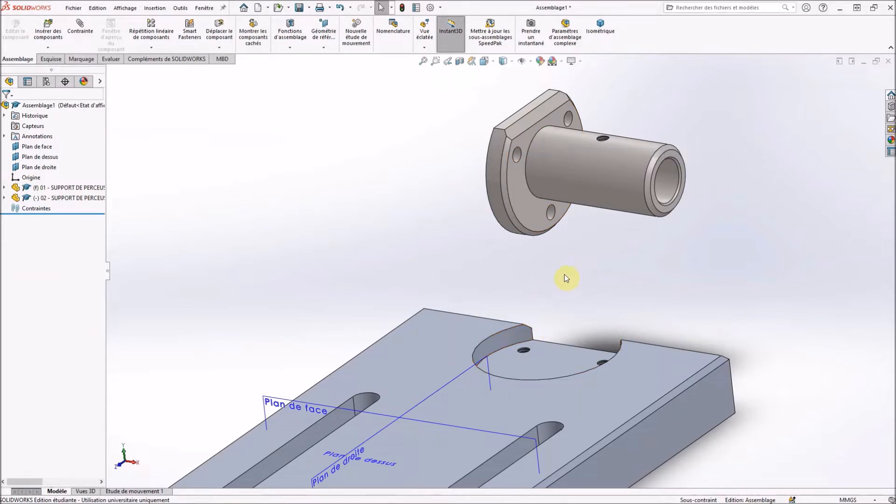
click(549, 361)
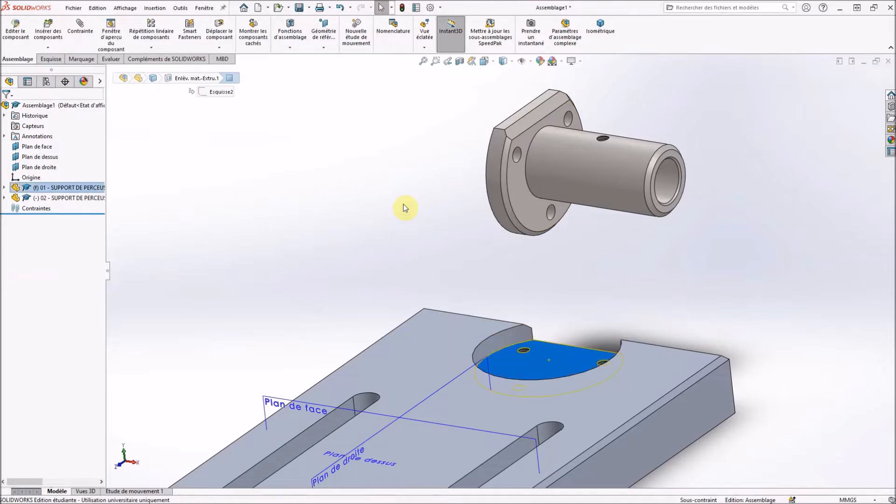
middle_drag(404, 205, 472, 228)
click(80, 27)
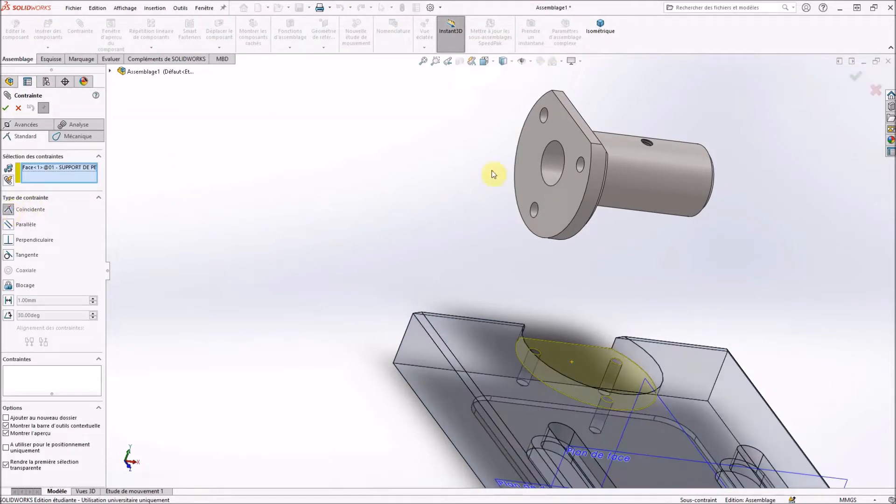
click(402, 229)
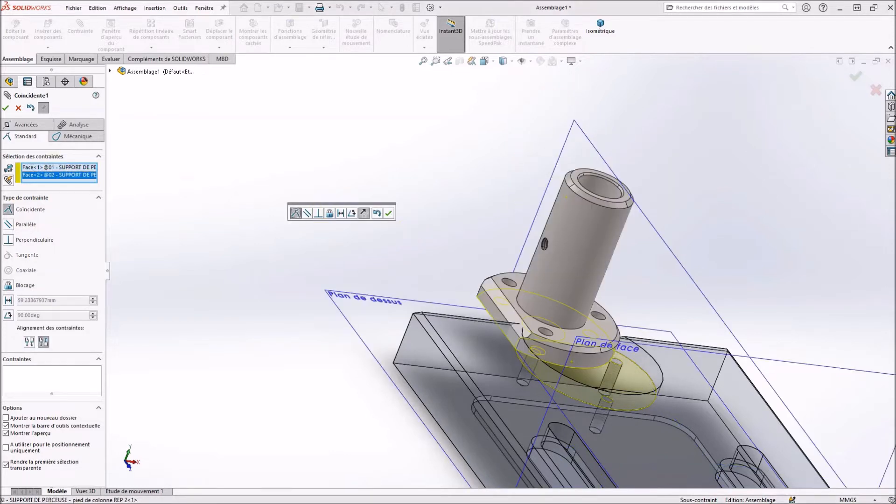
click(6, 108)
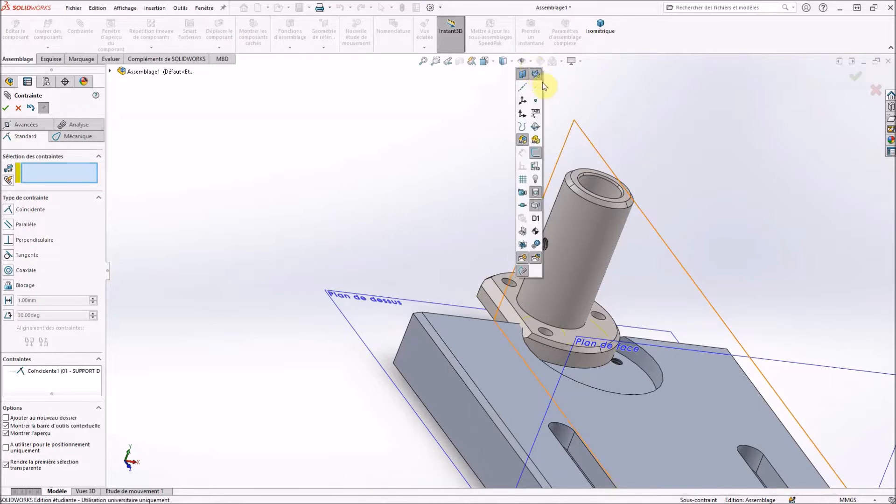
Step: Display the axes and temporary axes of the components
click(536, 90)
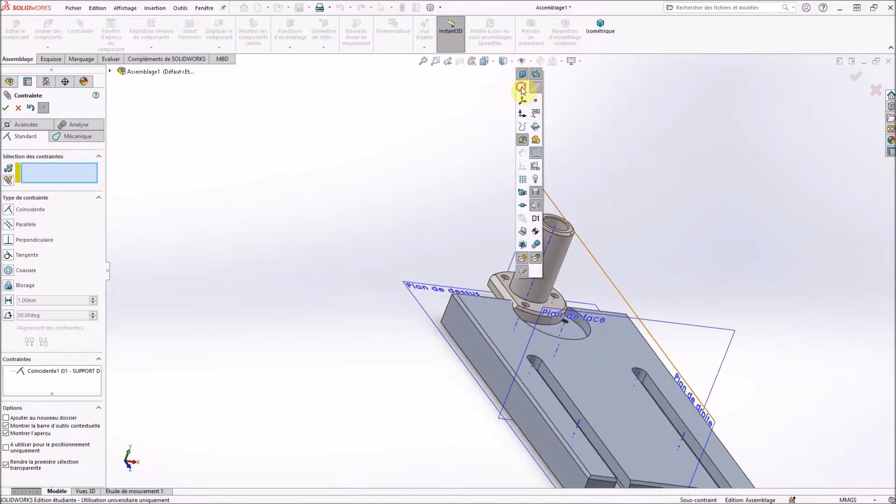
click(523, 86)
click(585, 150)
scroll(590, 172, down, 3)
scroll(556, 243, down, 2)
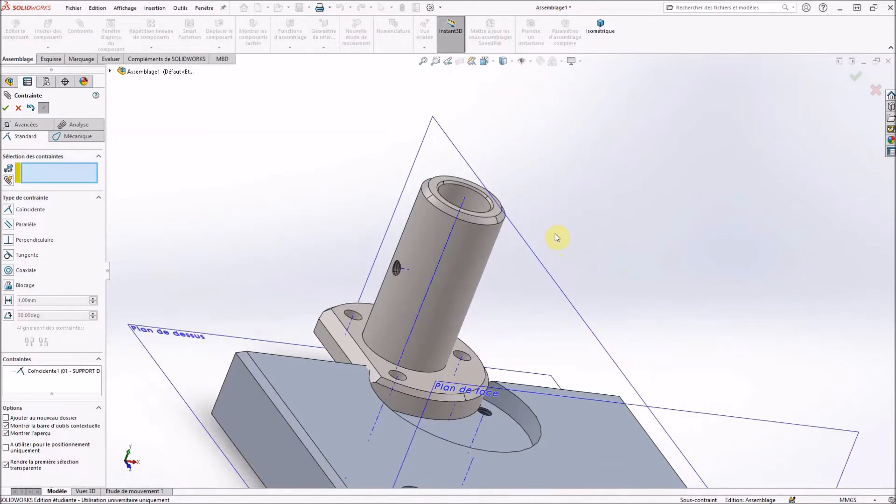
Step: Mate the axis of a flange hole near the column foot's flat edge coincident with a tapped hole axis in the base plate's recess
click(43, 108)
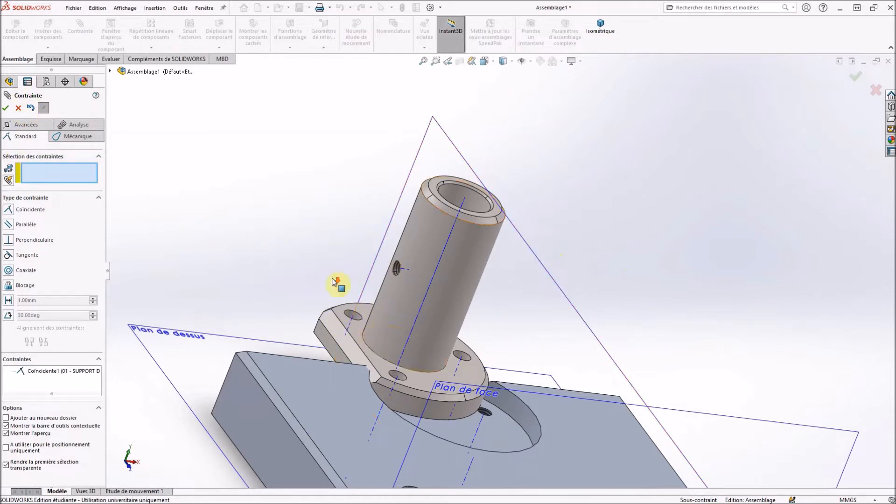
scroll(310, 278, down, 3)
middle_drag(343, 295, 320, 283)
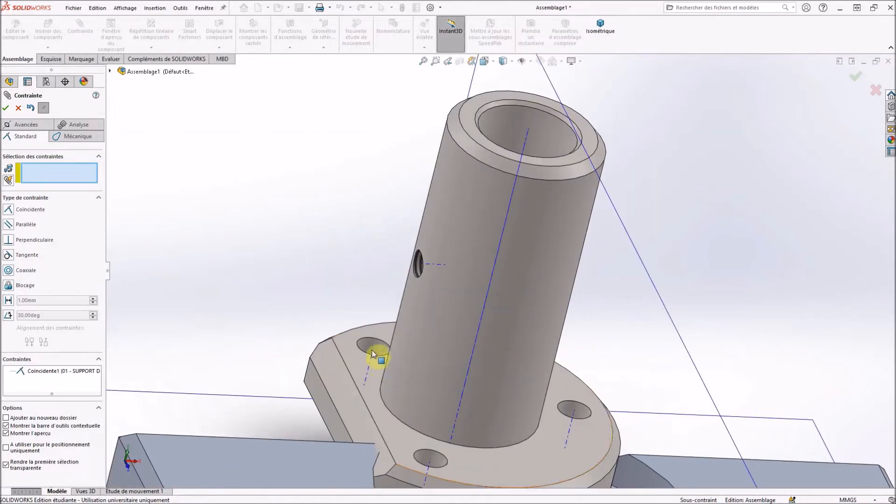
click(335, 276)
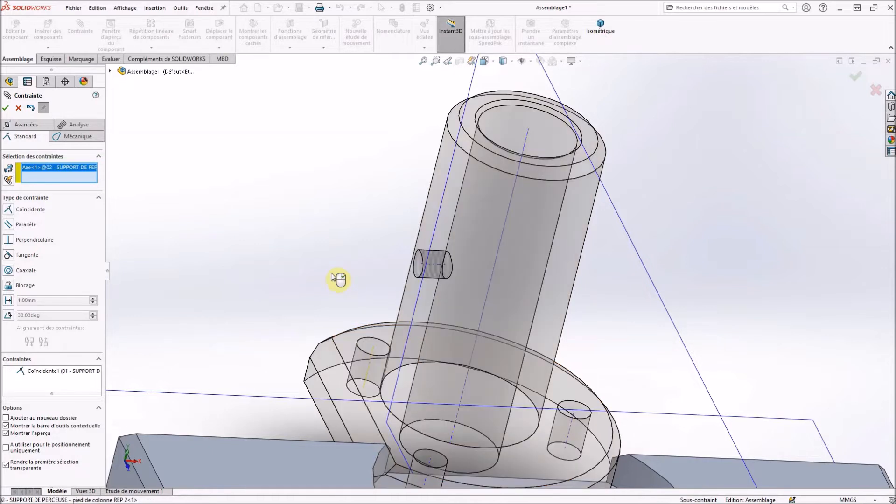
scroll(334, 277, up, 2)
scroll(334, 277, up, 3)
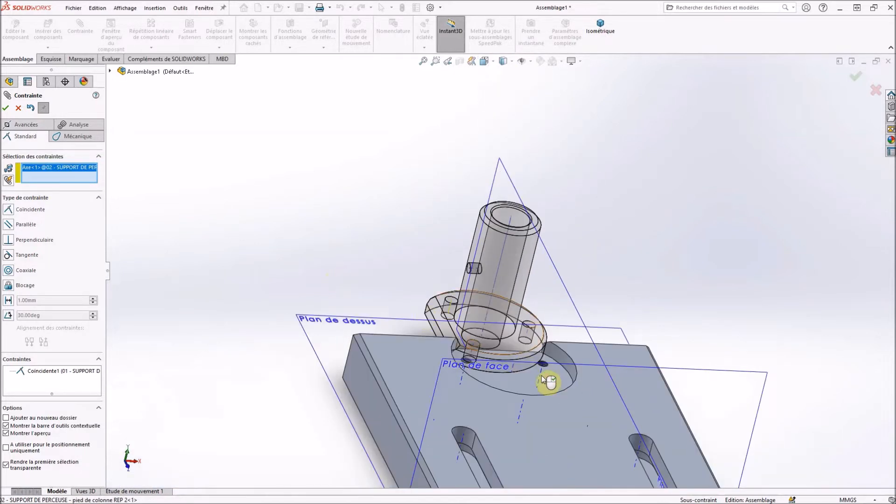
scroll(547, 390, down, 3)
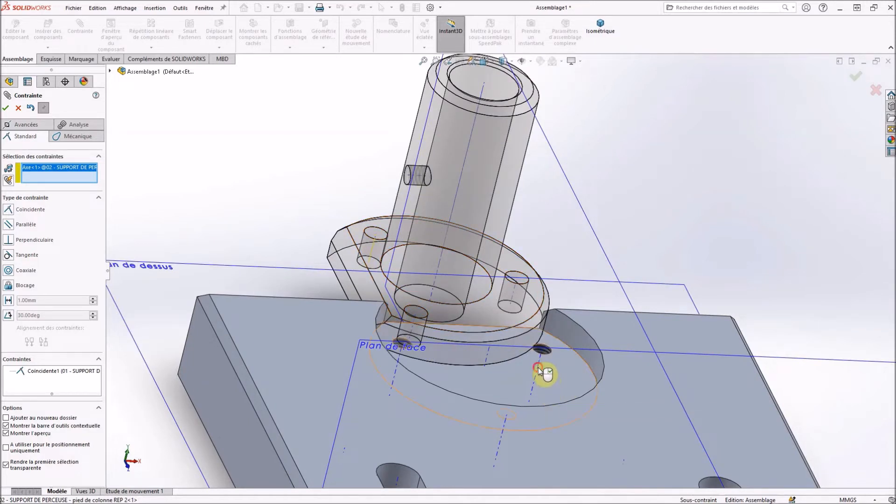
click(541, 371)
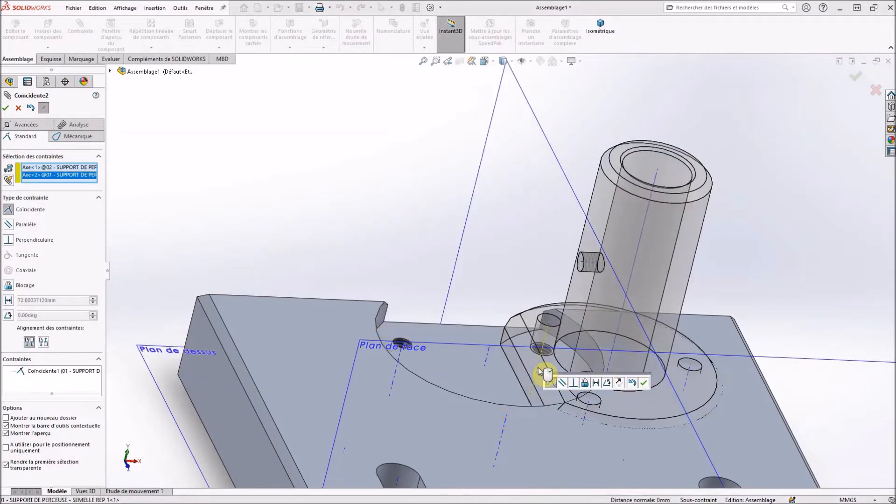
click(6, 108)
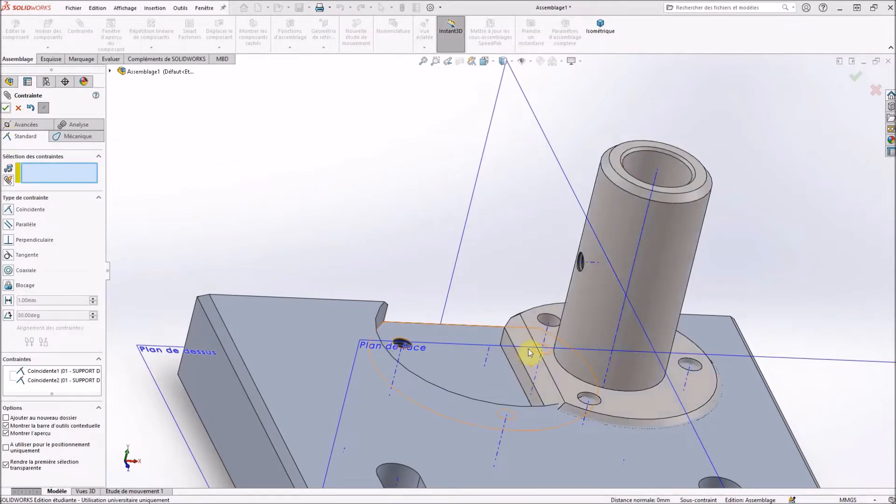
Step: Mate the axis of the column foot's other flange hole near the flat edge coincident with the second tapped hole axis in the base plate's recess
click(587, 407)
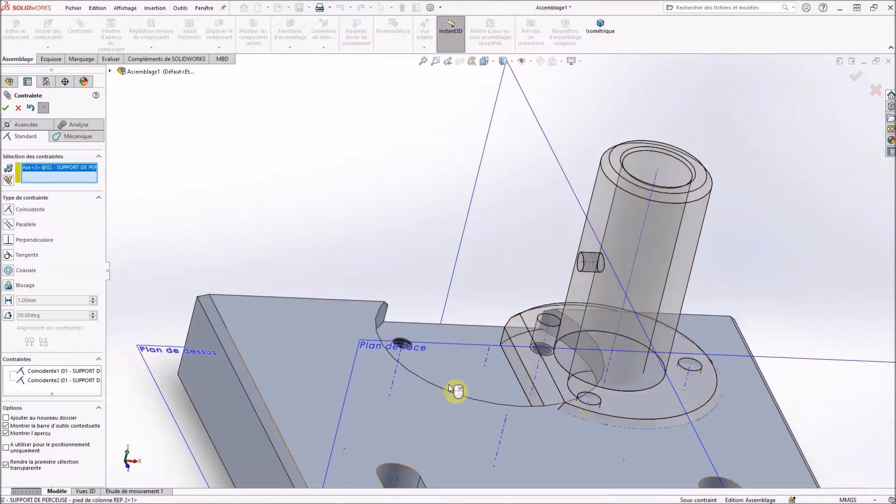
click(402, 356)
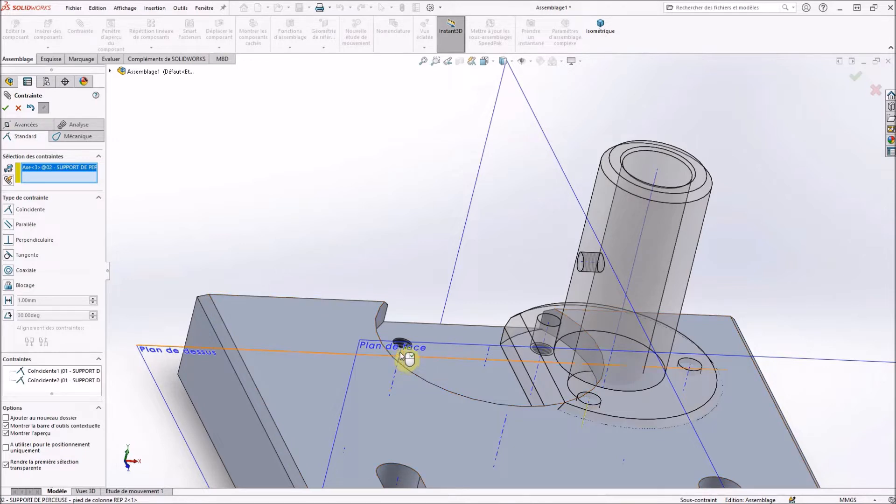
click(423, 363)
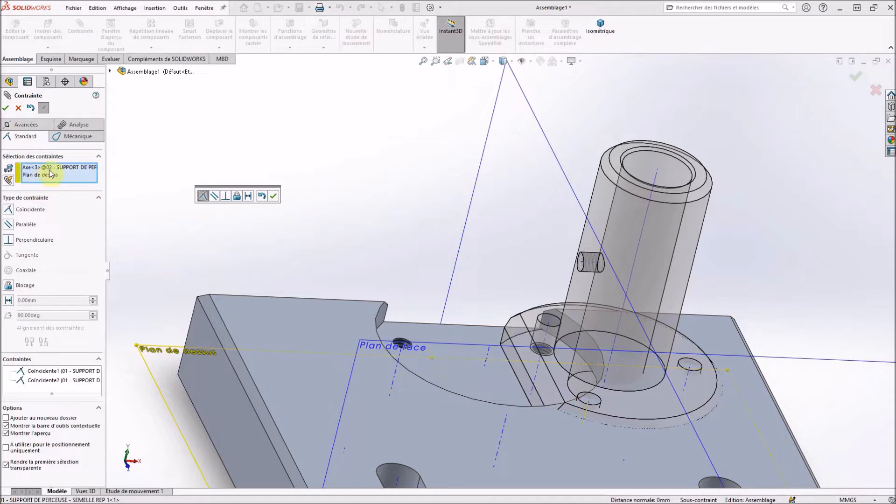
click(52, 176)
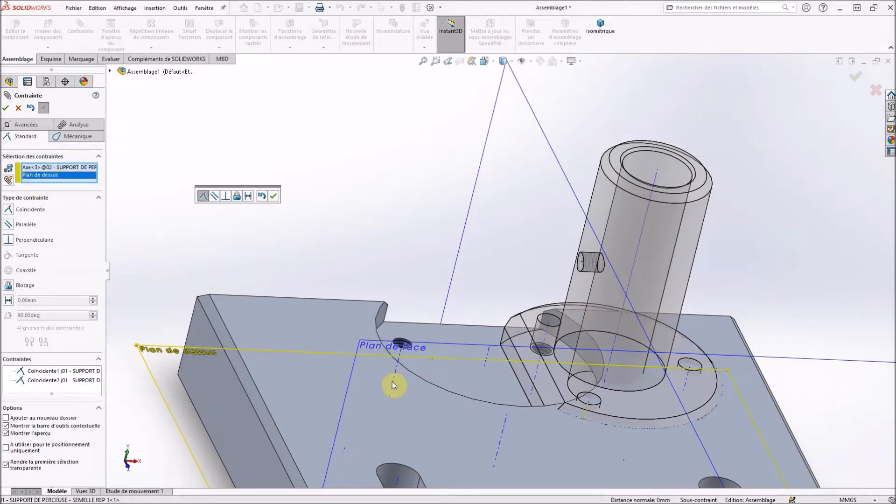
key(Delete)
scroll(393, 380, down, 3)
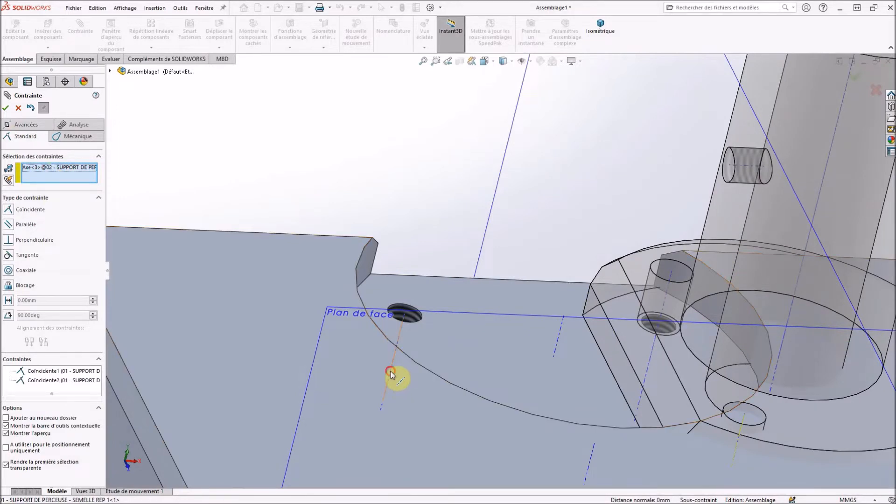
click(392, 375)
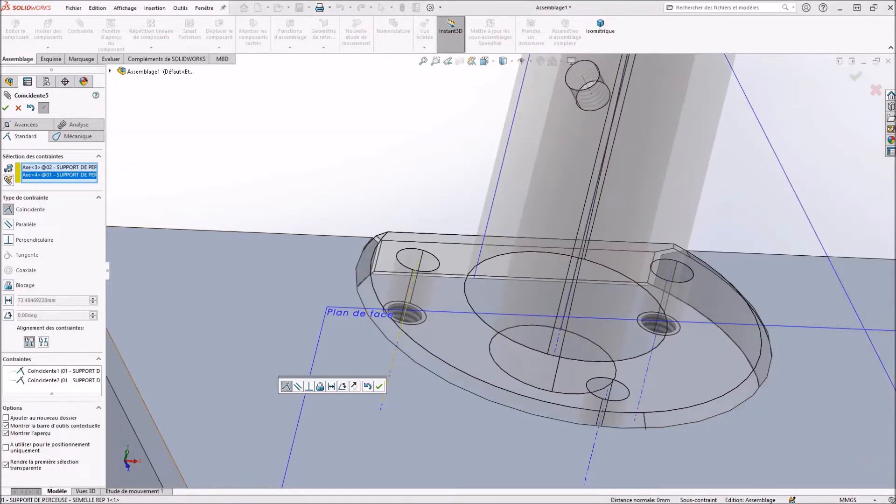
click(5, 109)
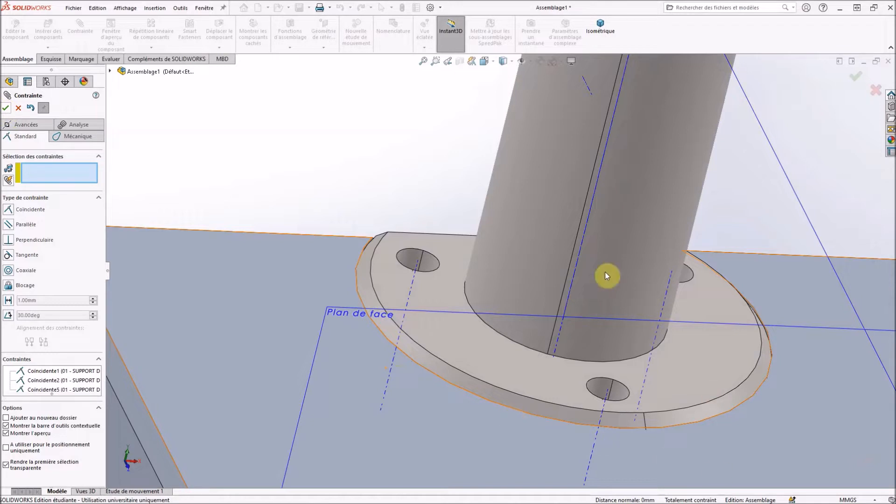
key(Escape)
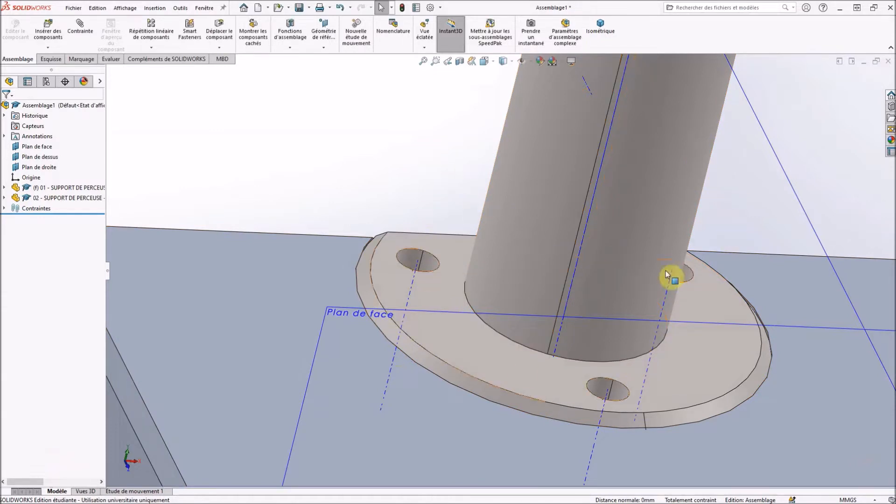
Step: Insert the screw 03 - CHC_8x25___ rep 3 beside the column, above the base plate
scroll(720, 213, up, 1)
middle_drag(719, 211, 691, 190)
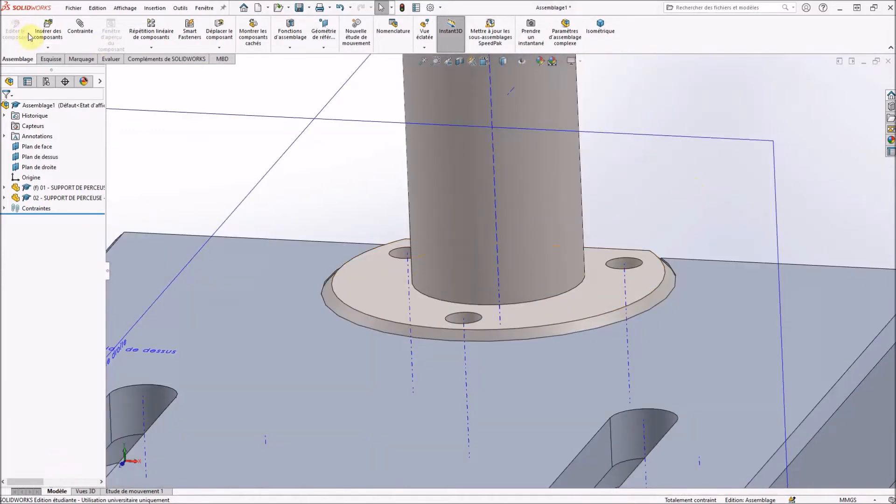
click(47, 29)
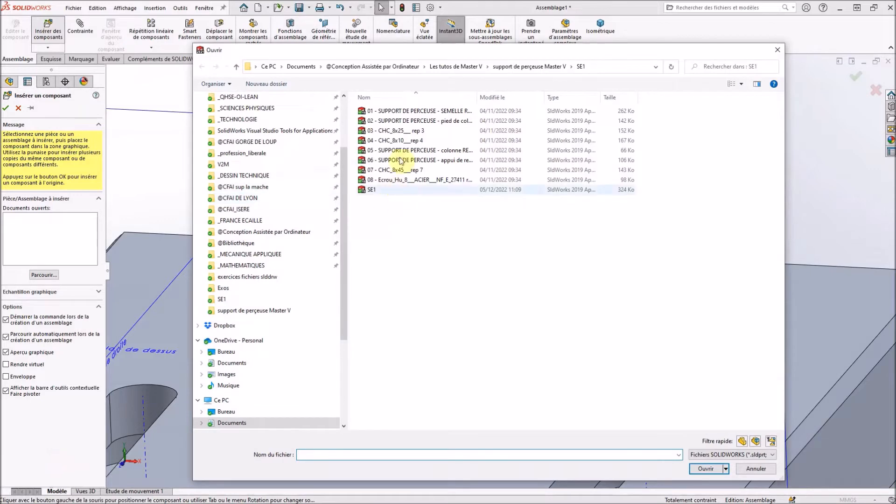
click(395, 131)
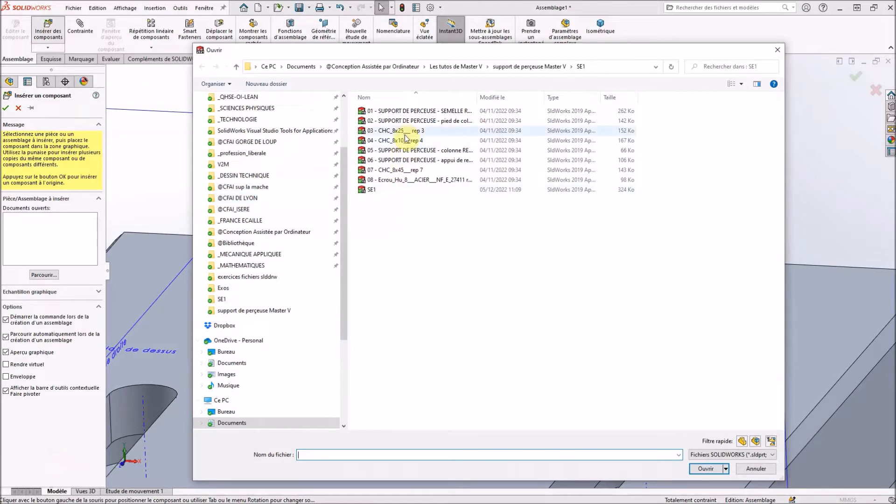
click(704, 469)
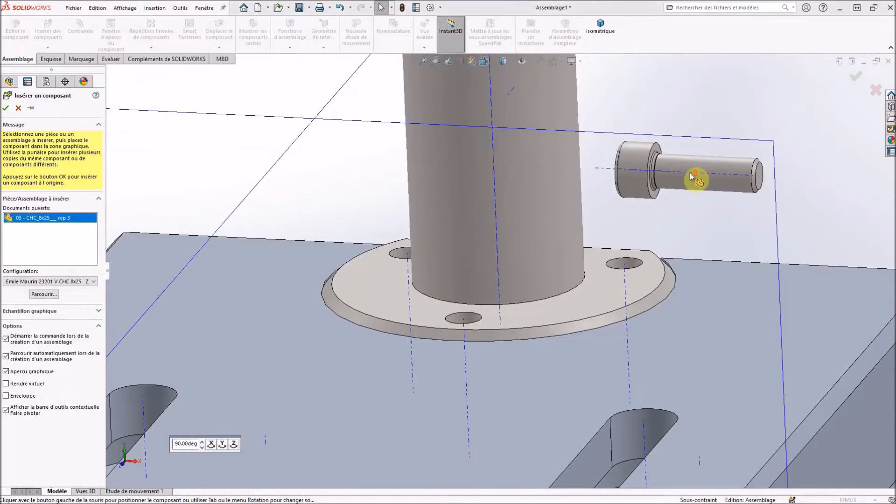
scroll(694, 179, up, 1)
click(682, 128)
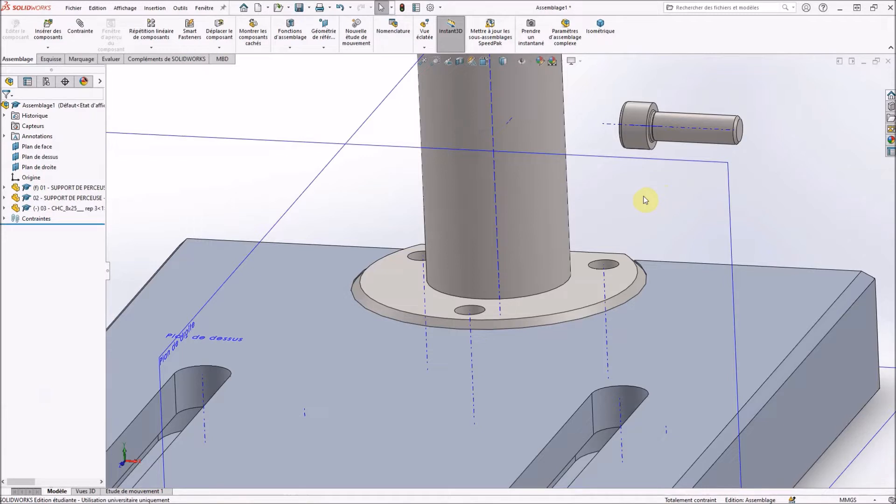
Step: Mate the screw's shank concentric with a flange hole near the flat edge, flipping the alignment so the head faces up and locking the rotation
click(711, 122)
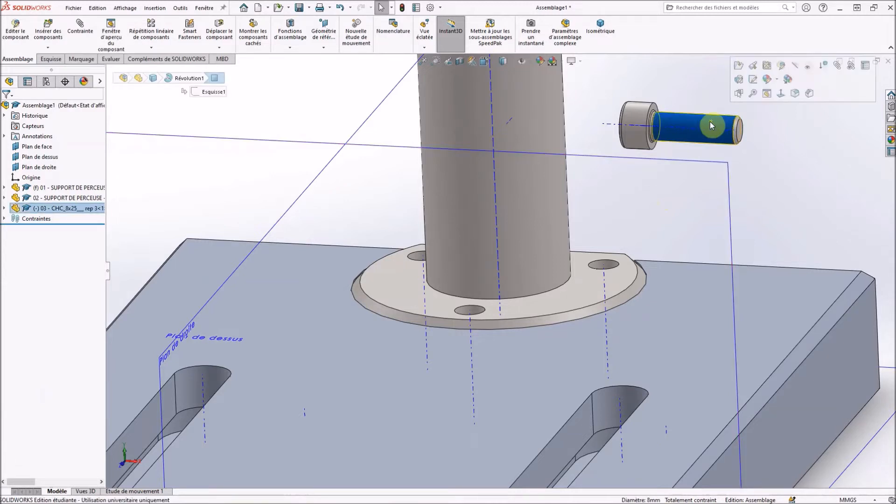
ctrl+click(612, 266)
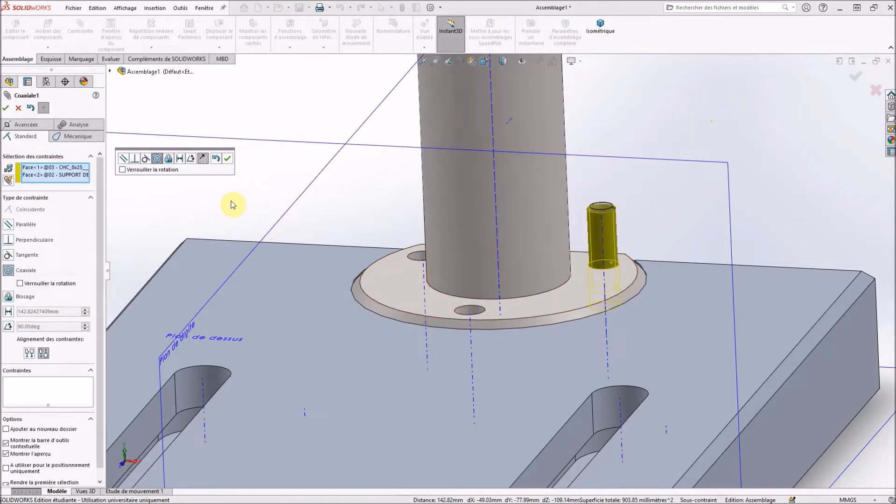
click(28, 354)
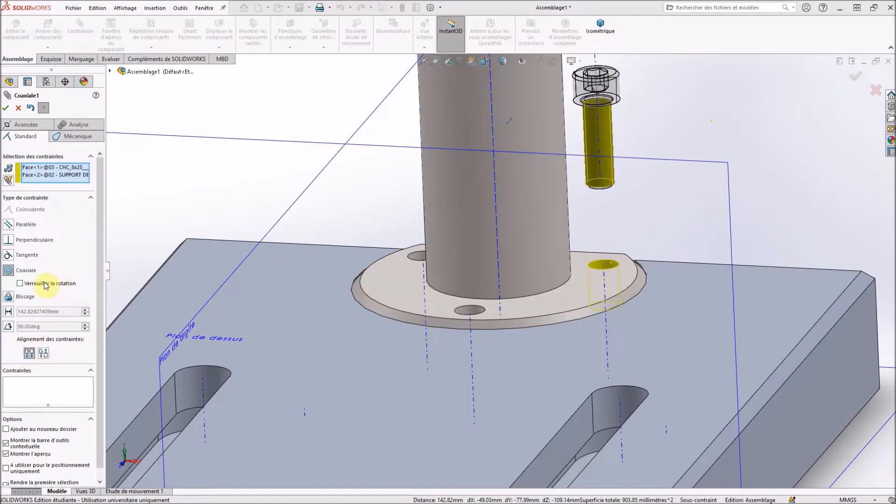
click(20, 283)
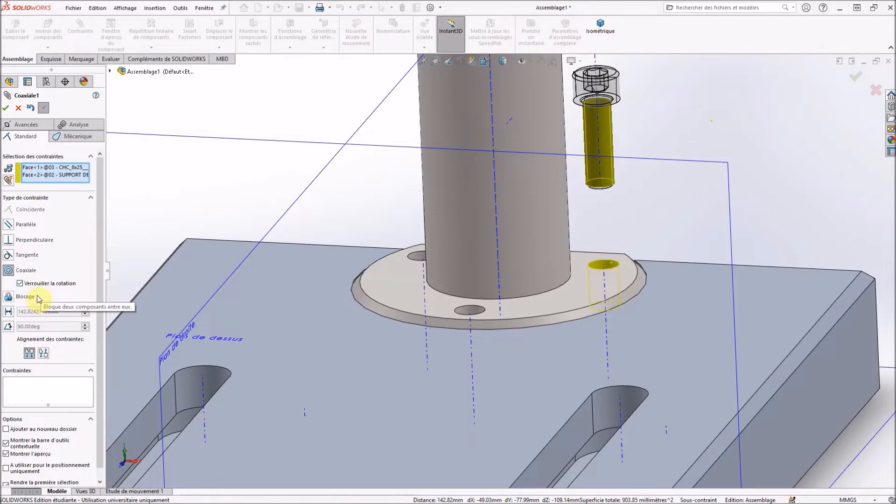
click(5, 108)
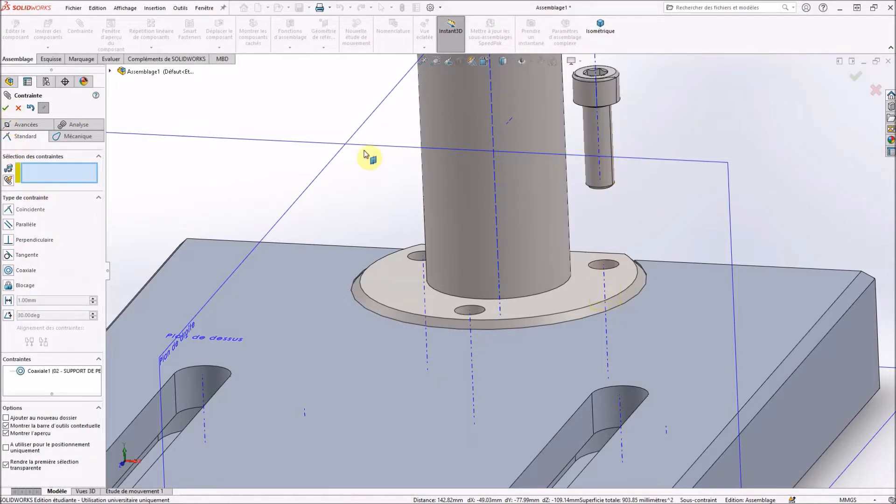
Step: Mate the underside of the screw head coincident with the top face of the column foot's flange
click(625, 284)
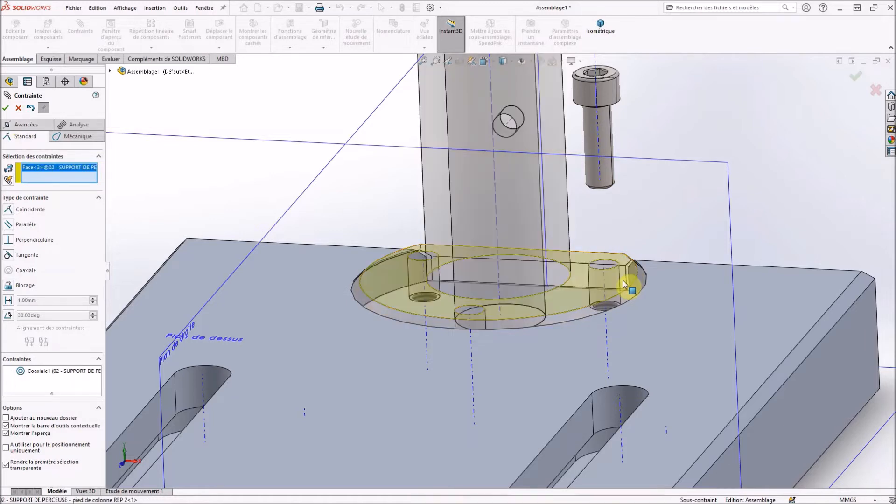
middle_drag(624, 268, 621, 168)
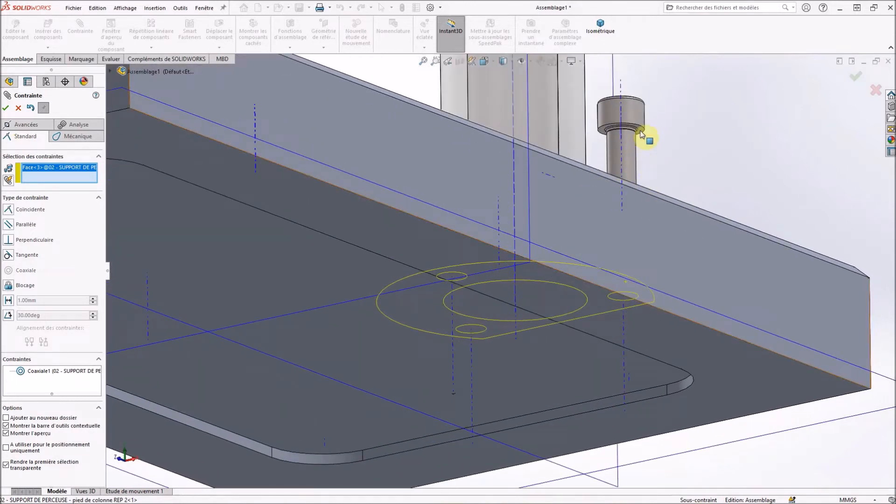
scroll(647, 142, down, 4)
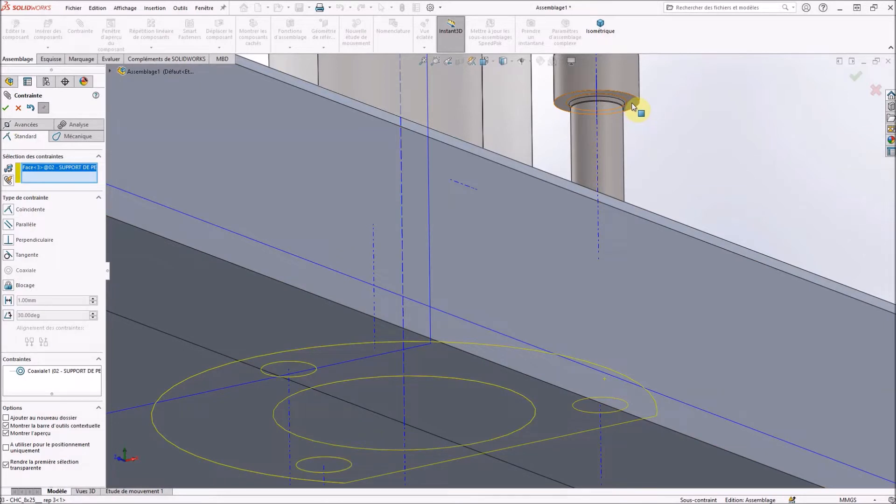
click(631, 106)
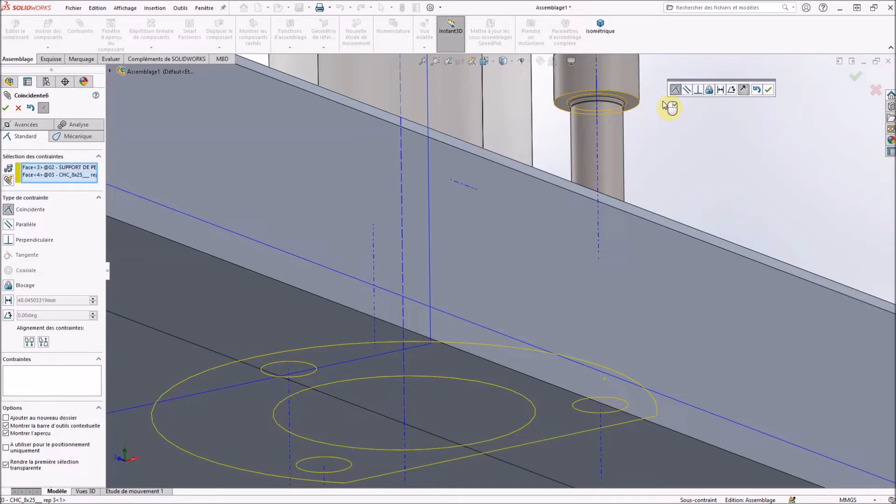
click(600, 27)
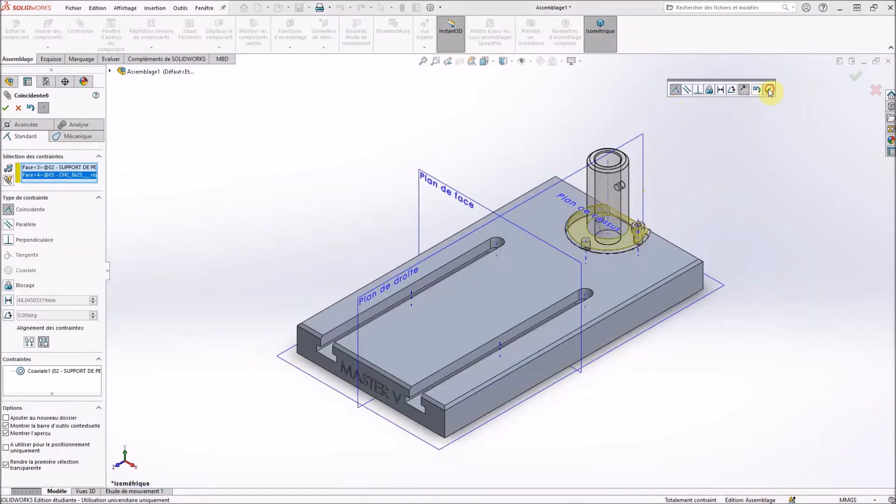
click(768, 89)
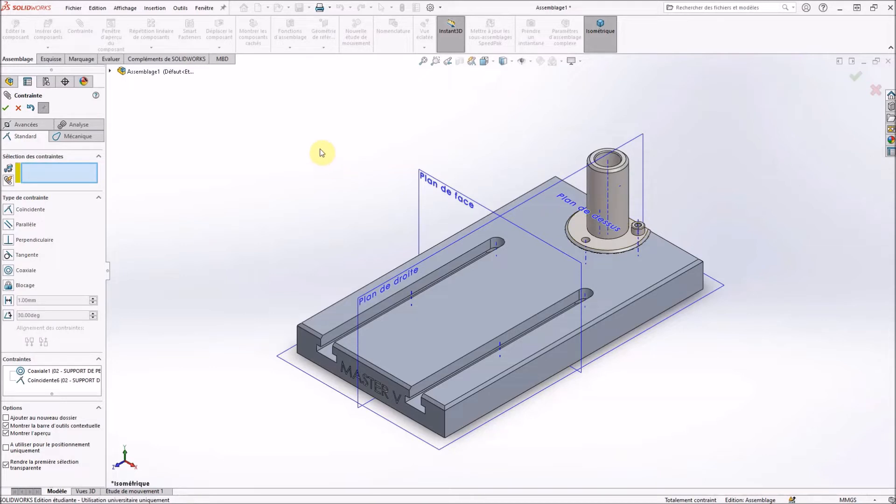
click(5, 109)
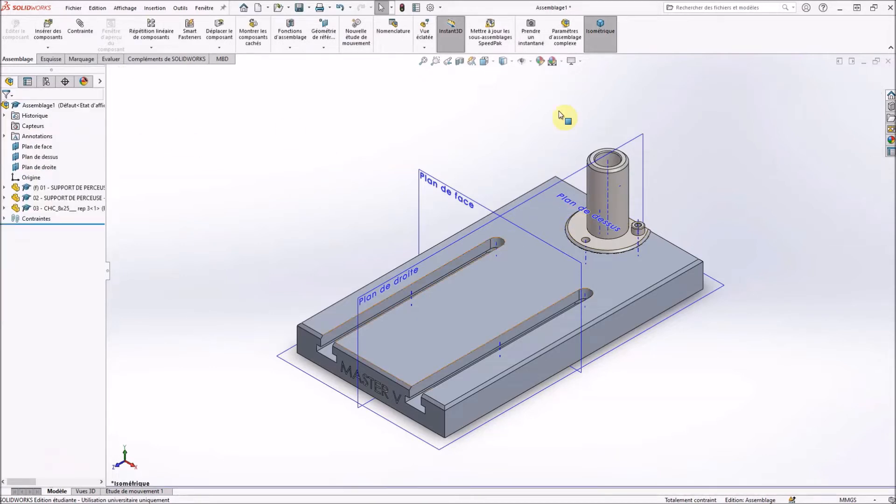
Step: Hide the reference planes in the assembly view
scroll(534, 65, down, 3)
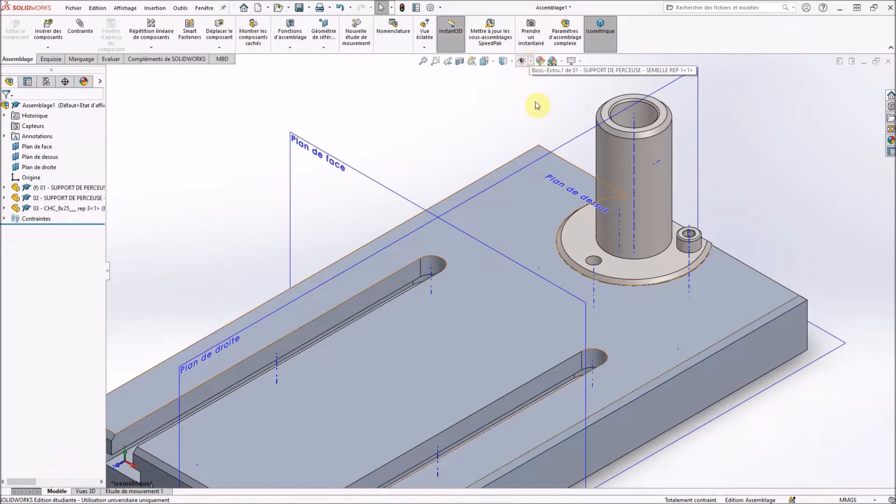
click(530, 61)
click(530, 63)
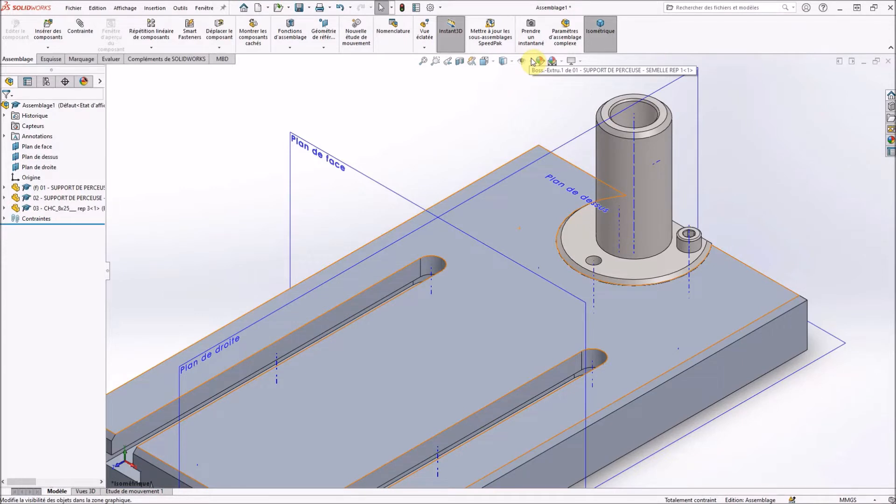
click(531, 61)
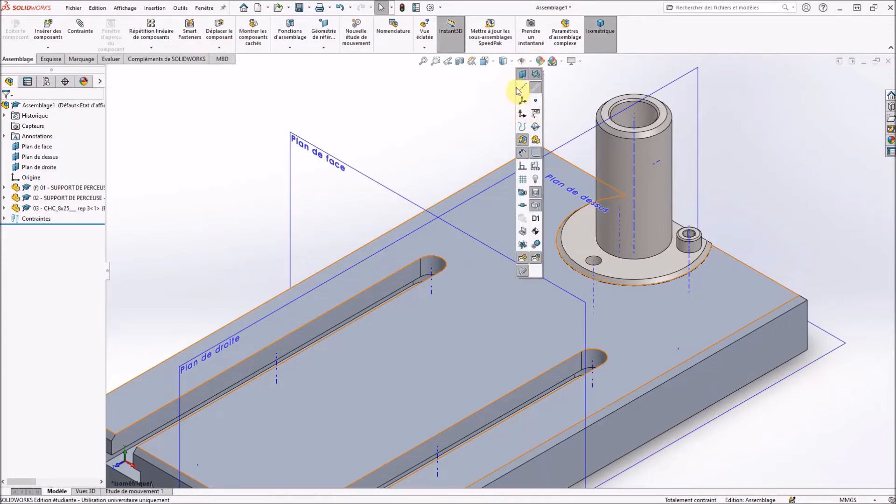
click(522, 75)
click(535, 75)
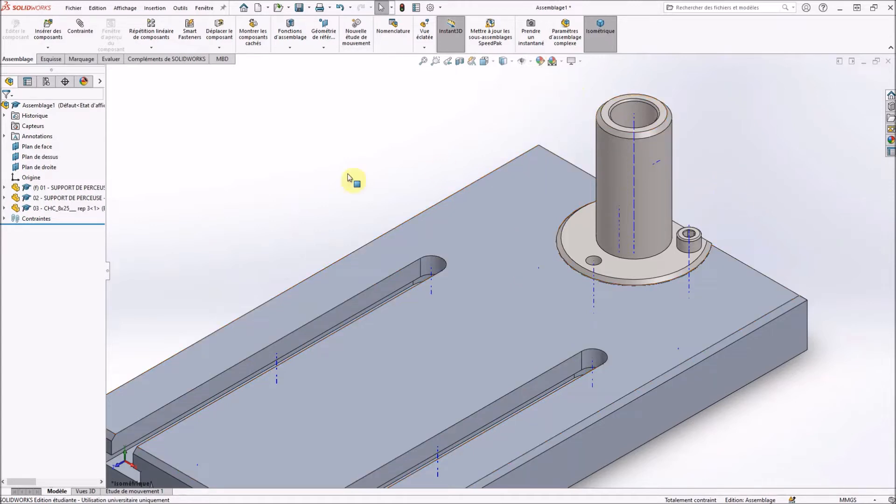
Step: Copy the CHC 8x25 screw with its mates into the front flange hole, reusing the flange's top face for the coincident mate
right_click(697, 244)
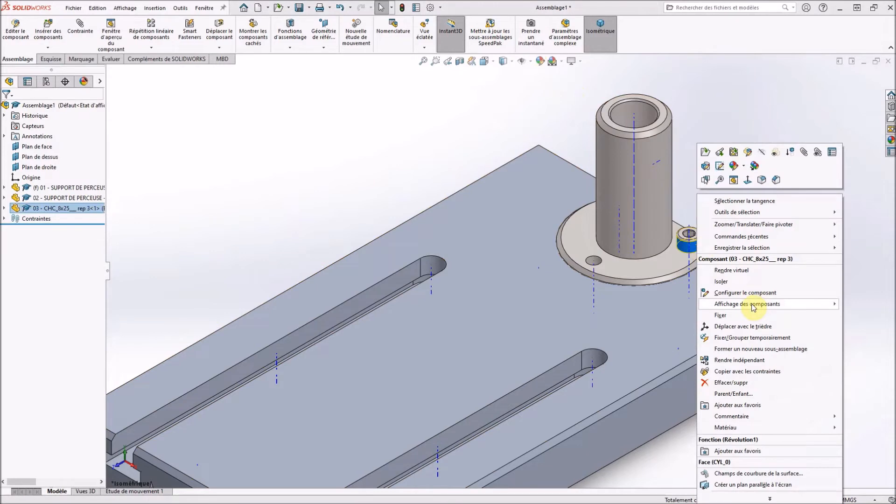
click(764, 372)
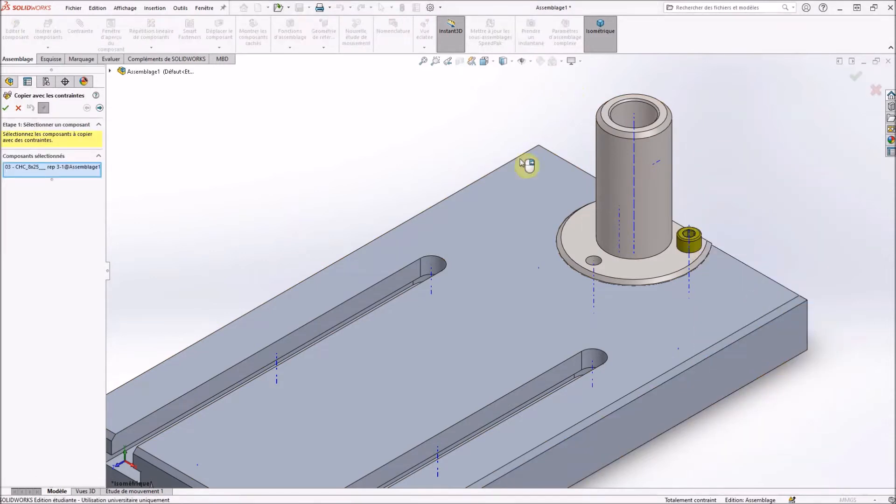
click(99, 108)
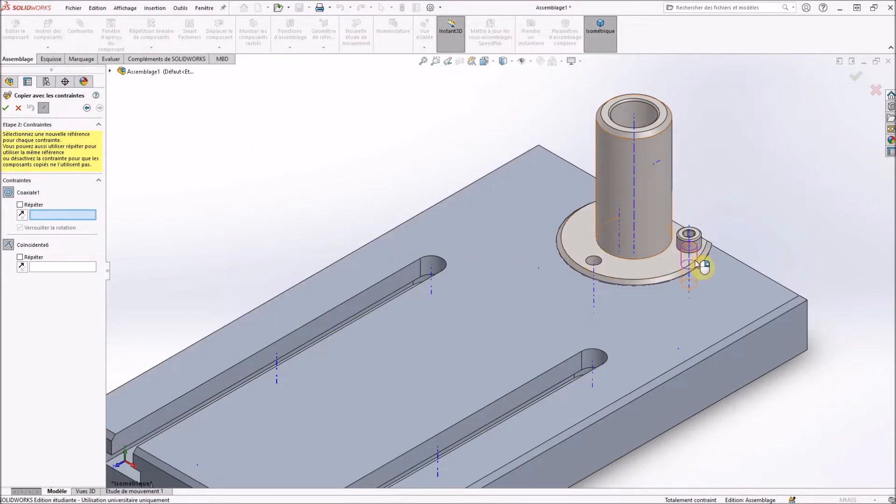
scroll(700, 267, down, 3)
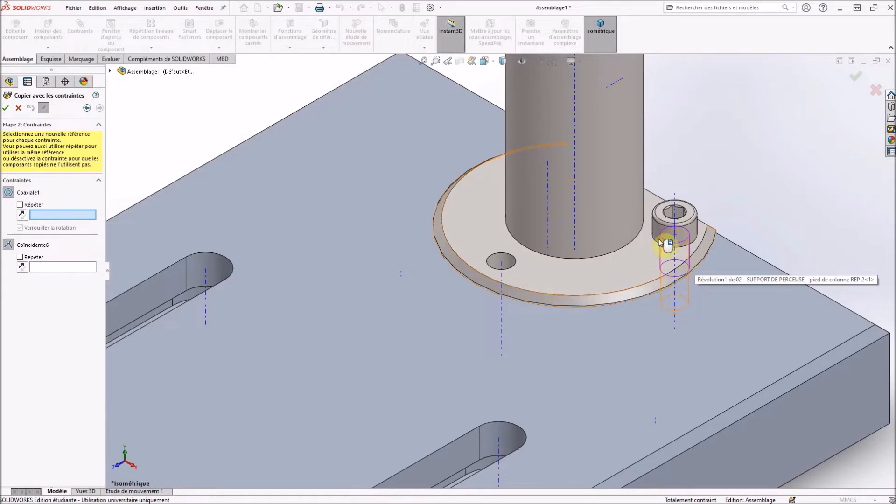
scroll(672, 240, down, 2)
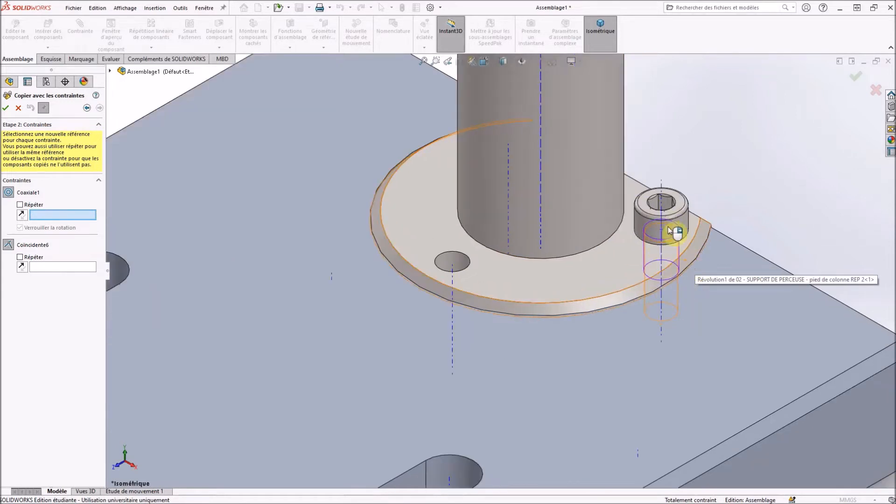
click(459, 261)
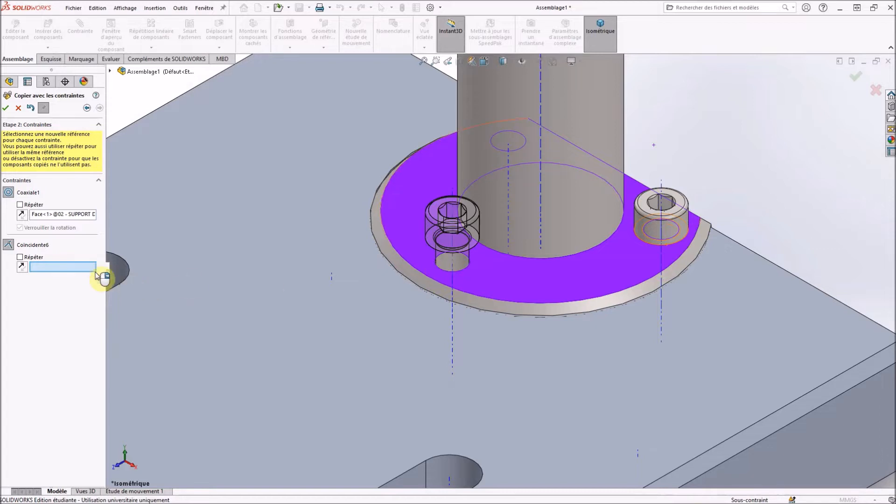
click(511, 282)
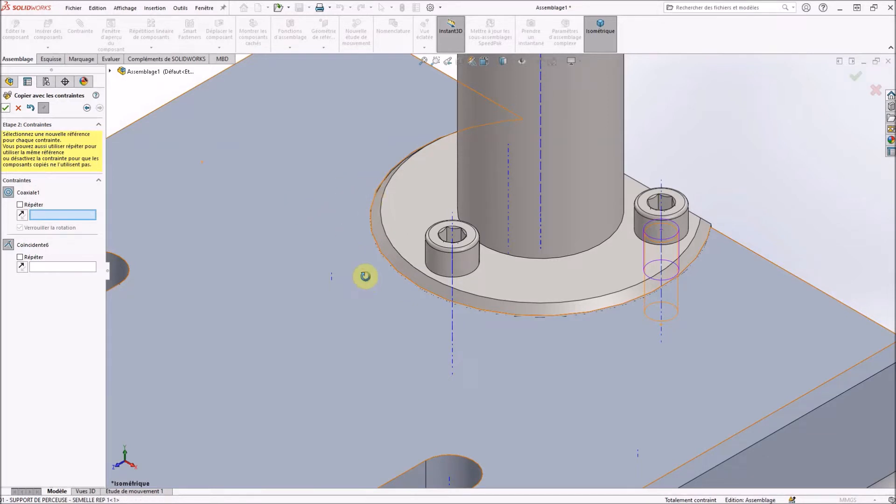
Step: Place another mated copy of the CHC 8x25 screw in the remaining flange hole, seated on the flange's top face, and end the copying
middle_drag(366, 276, 367, 275)
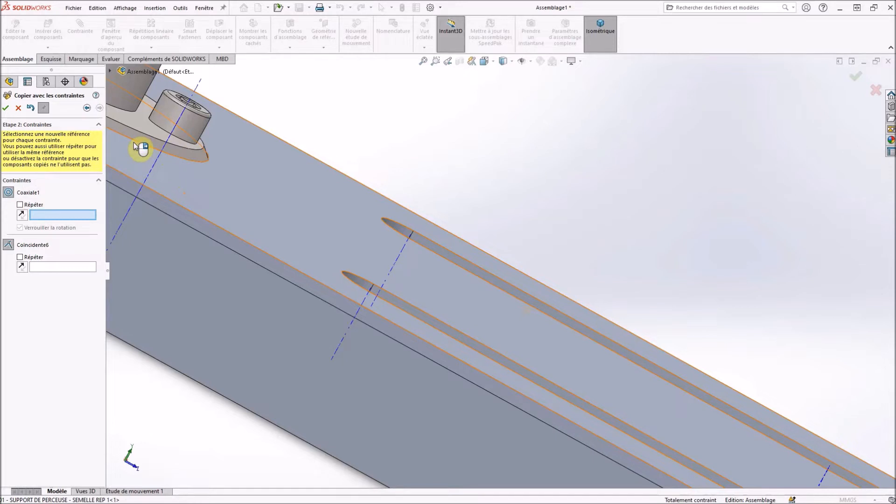
scroll(140, 149, up, 3)
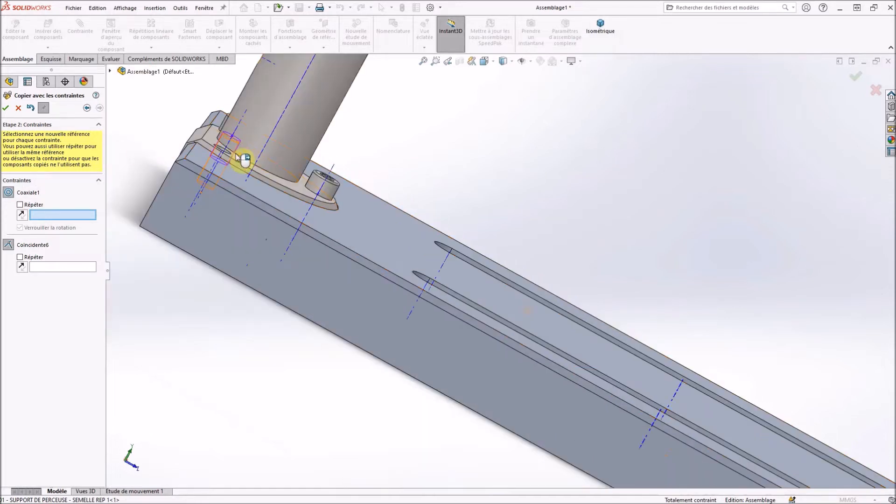
scroll(260, 173, down, 5)
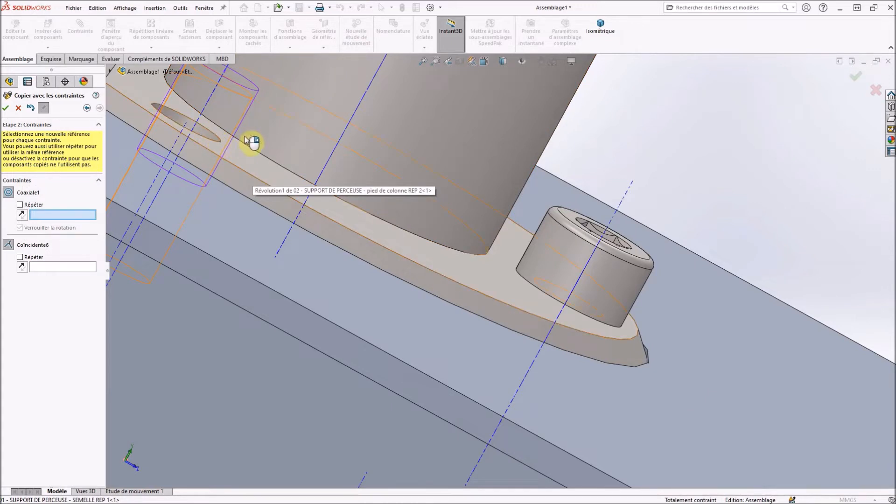
scroll(263, 141, up, 3)
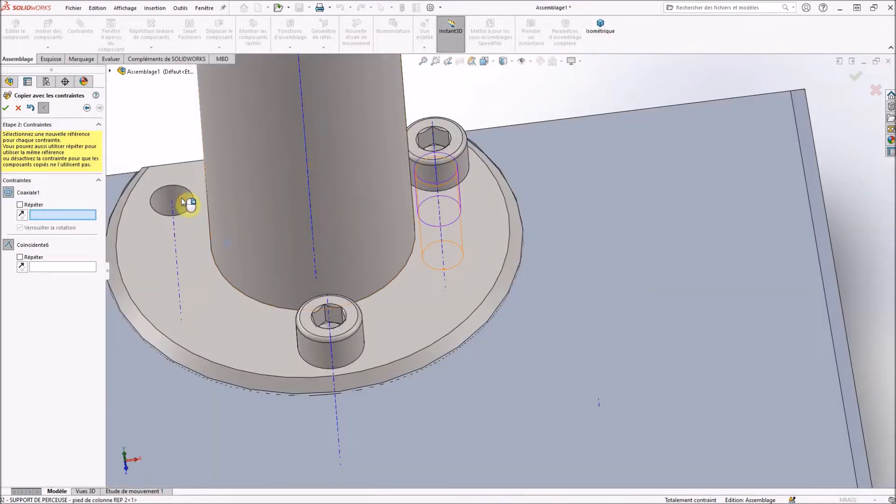
click(186, 202)
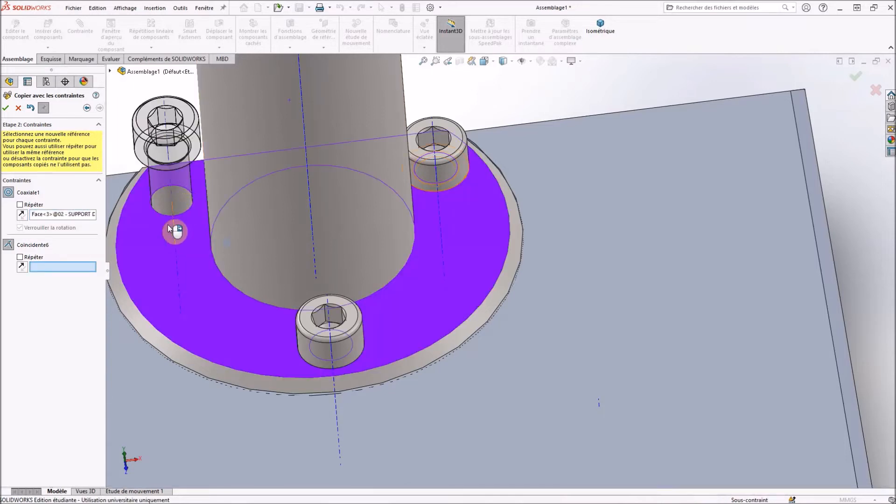
click(153, 253)
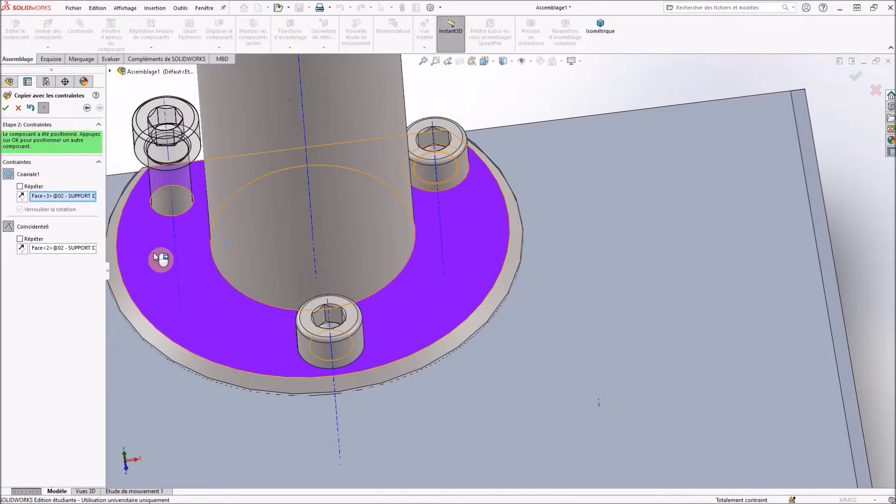
click(7, 109)
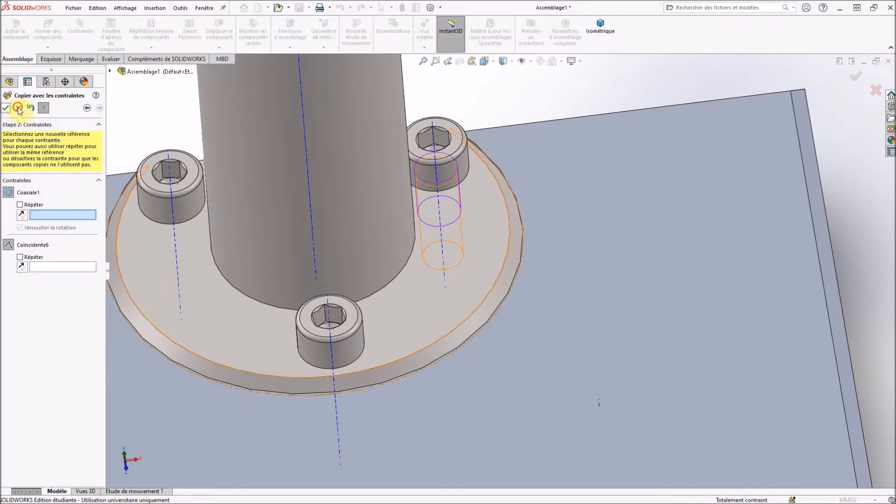
click(19, 109)
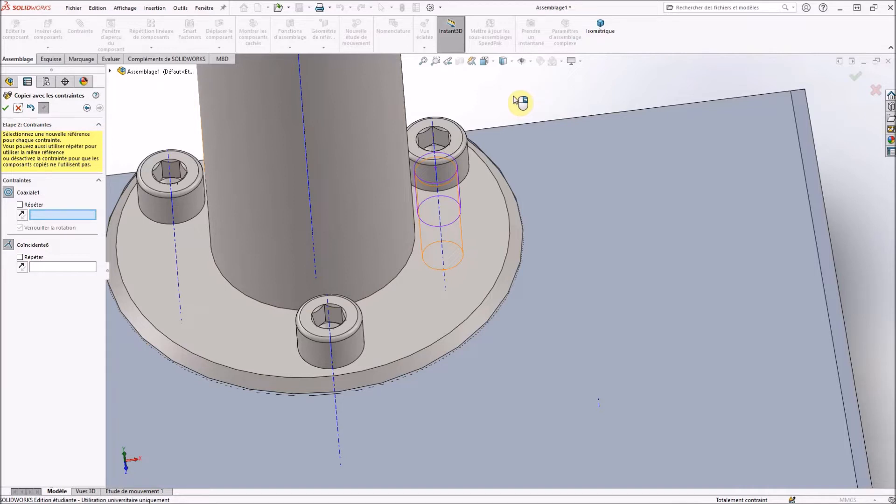
click(19, 108)
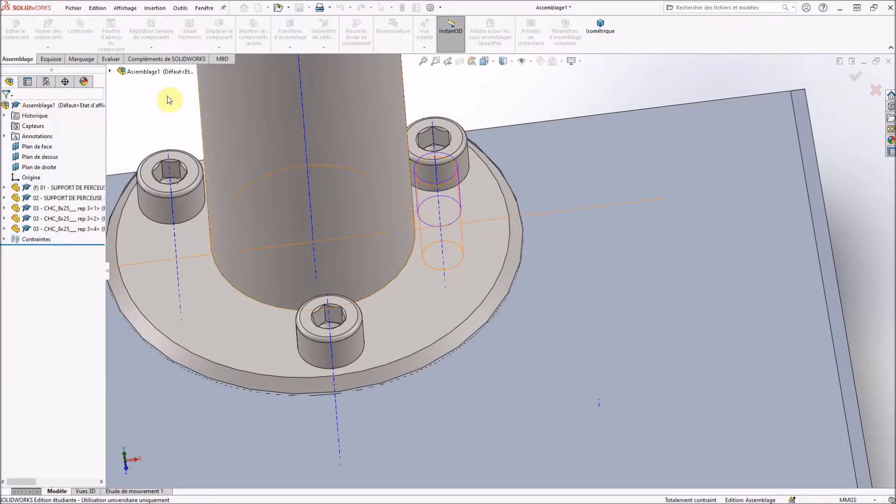
Step: Insert the screw 04 - CHC_8x10___rep 4 beside the upper part of the column foot, in isometric view
click(604, 28)
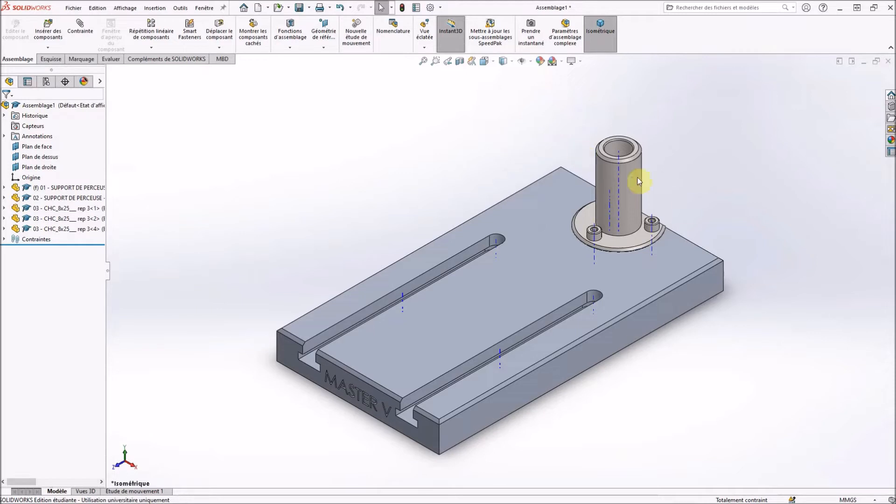
scroll(666, 189, up, 2)
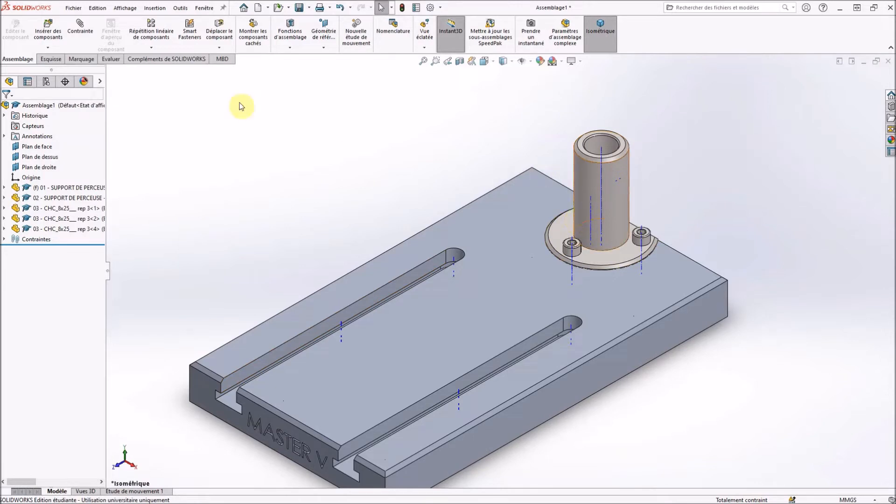
click(48, 29)
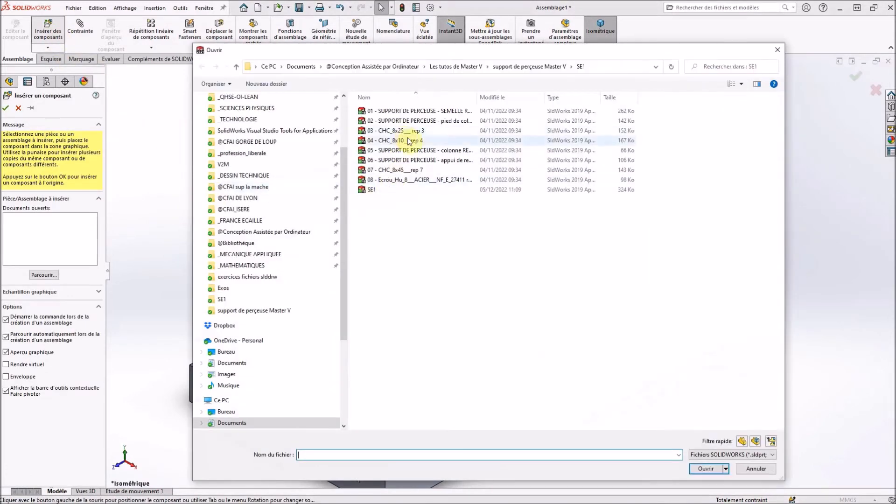
double_click(402, 140)
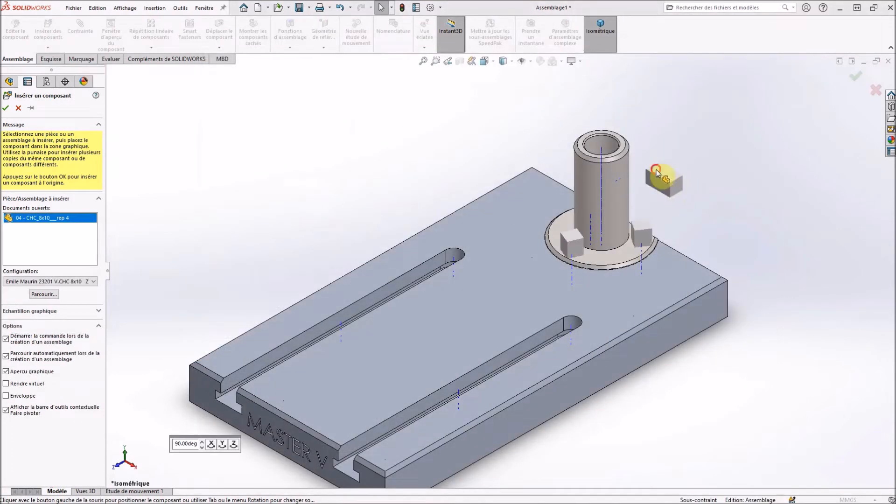
click(658, 171)
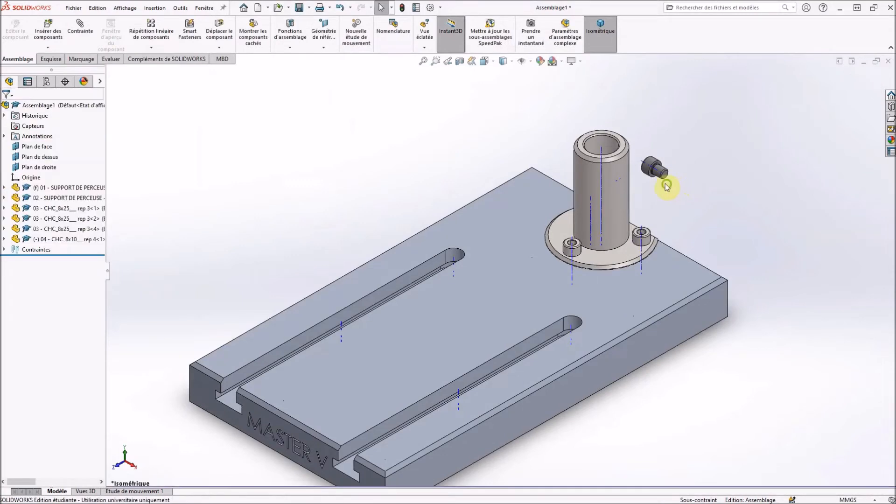
Step: Move the CHC 8x10 screw to the side of the column foot that has the tapped hole
middle_drag(646, 173, 595, 220)
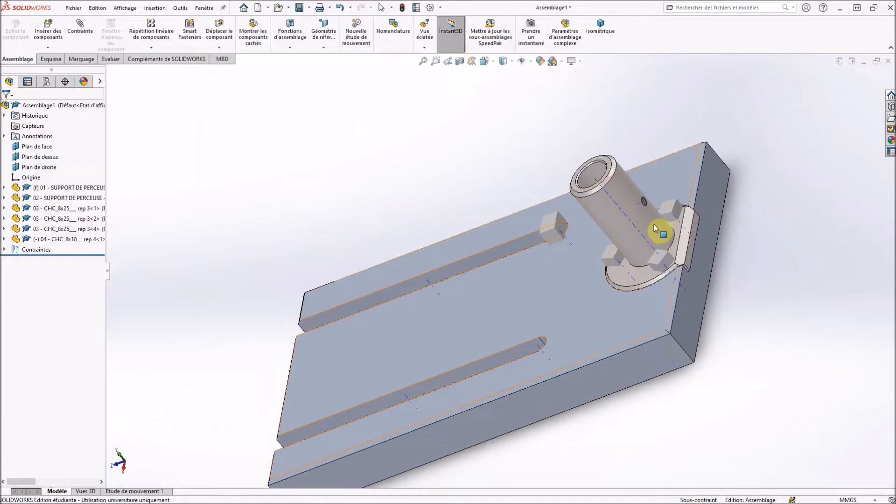
scroll(656, 229, down, 3)
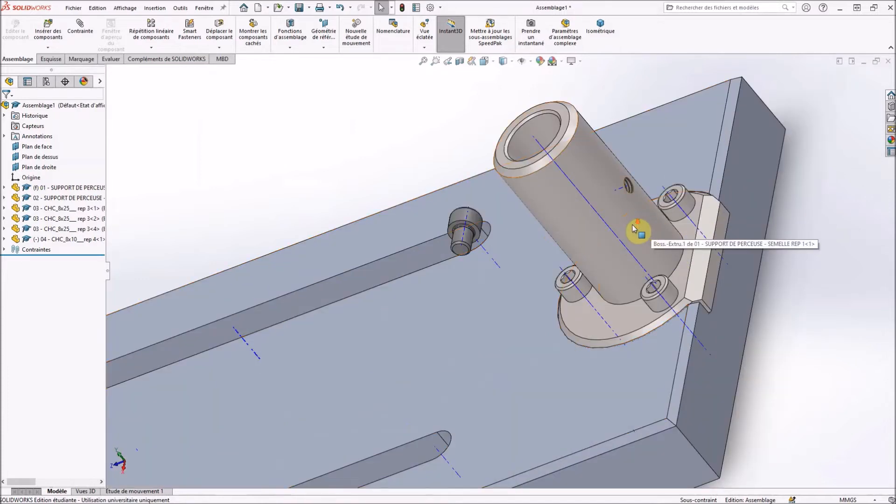
scroll(481, 226, down, 3)
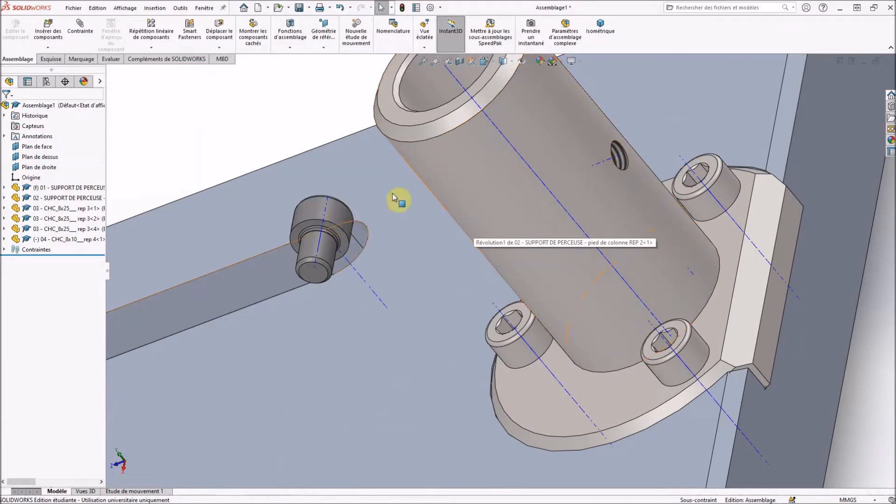
click(314, 211)
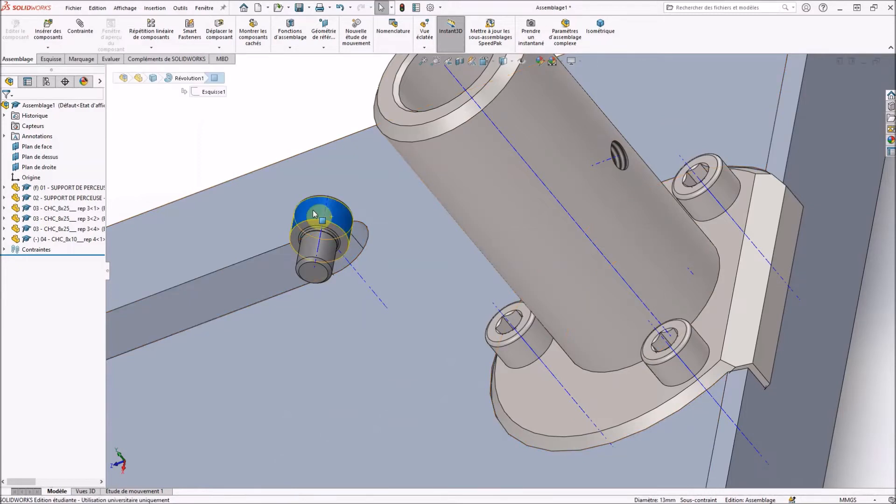
drag(363, 191, 718, 125)
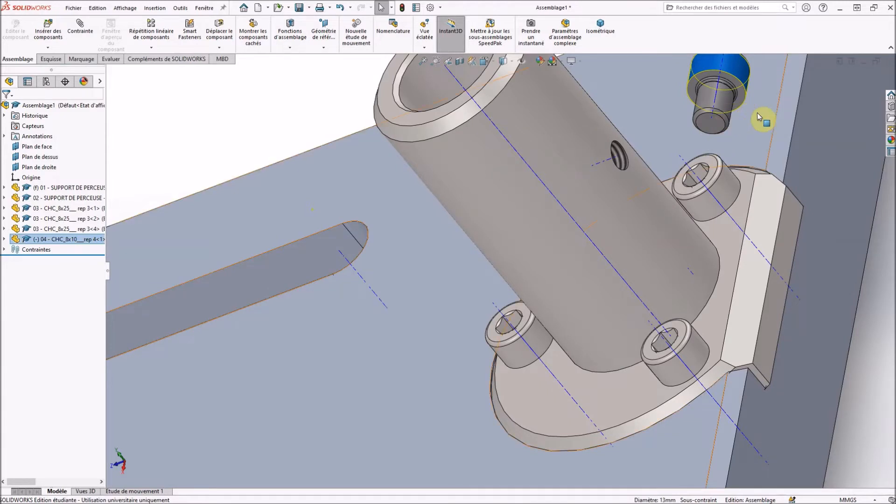
Step: Mate the CHC 8x10 screw's shank concentric with the column foot's M8 tapped hole, flipping the alignment and locking the rotation
scroll(734, 121, down, 3)
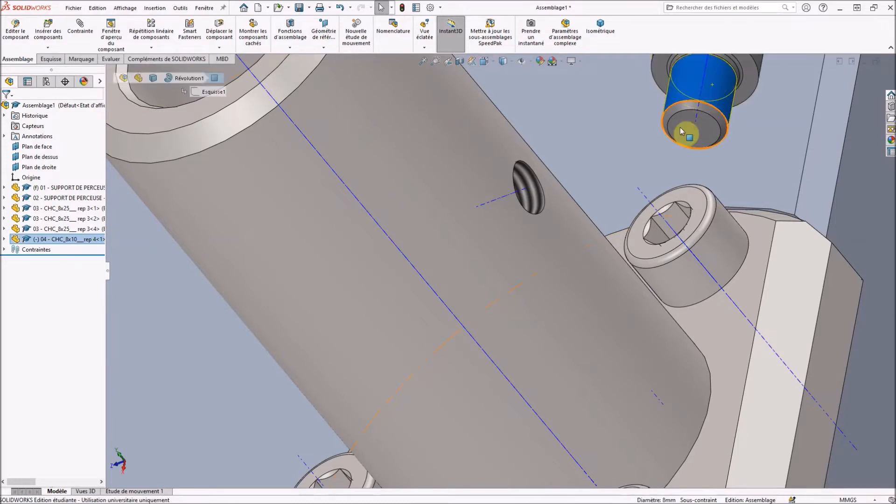
ctrl+click(535, 206)
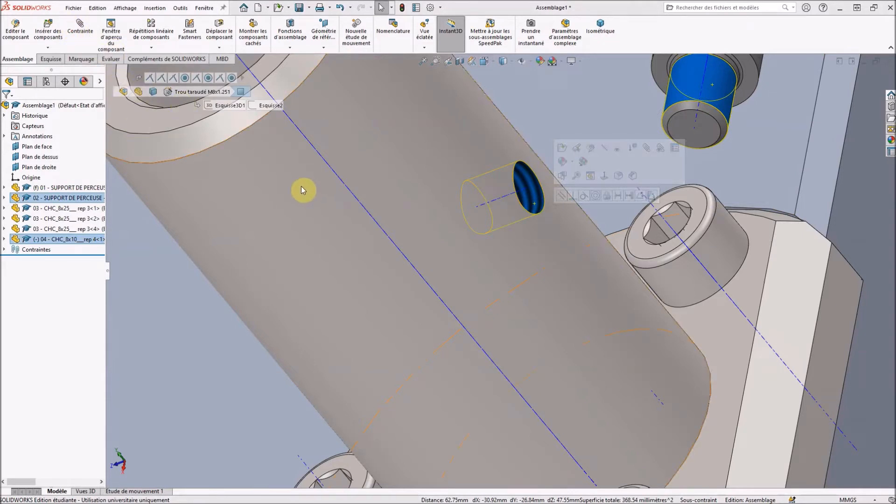
key(m)
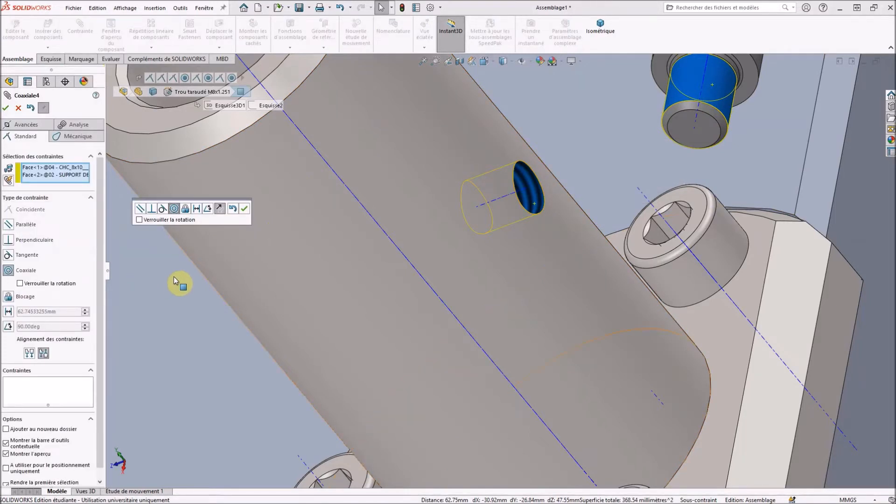
click(42, 355)
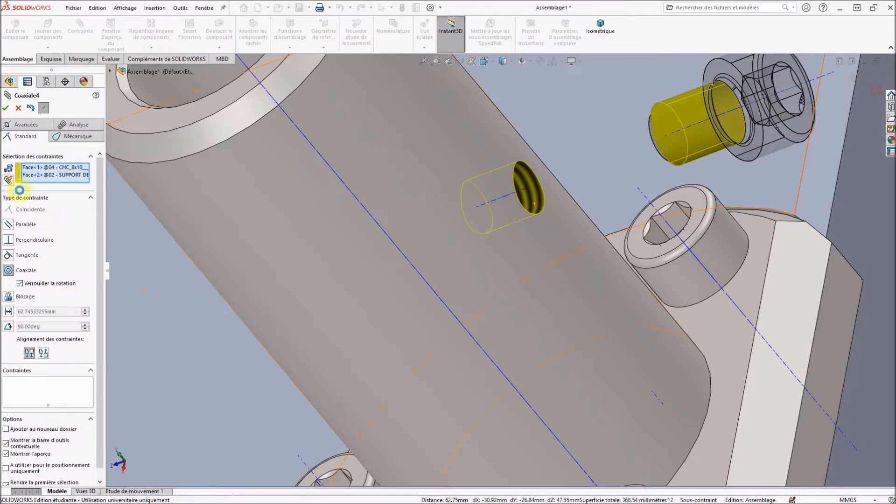
click(6, 108)
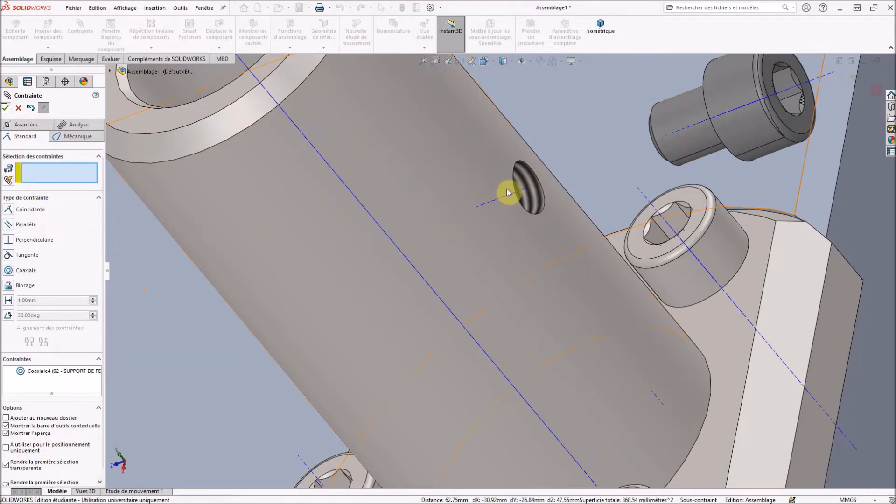
Step: Mate the CHC 8x10 screw's end face tangent to the inner bore of the column foot and finish mating
scroll(509, 196, up, 3)
middle_drag(510, 196, 680, 204)
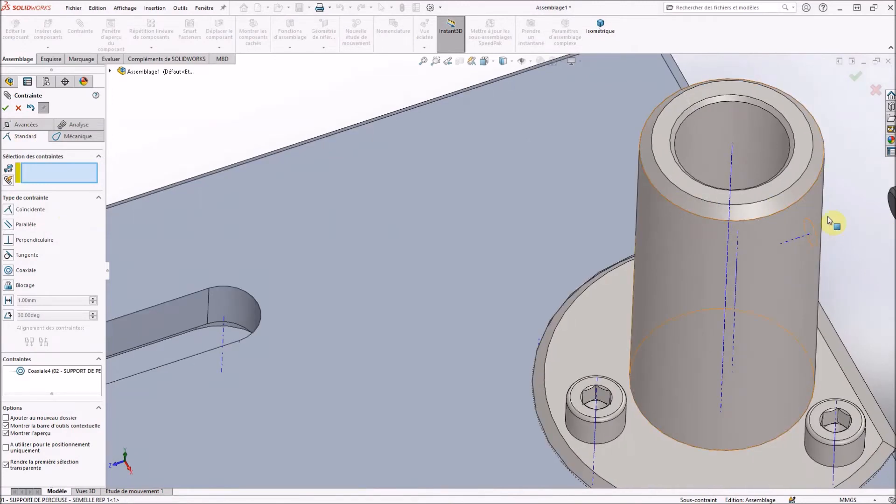
scroll(880, 235, up, 3)
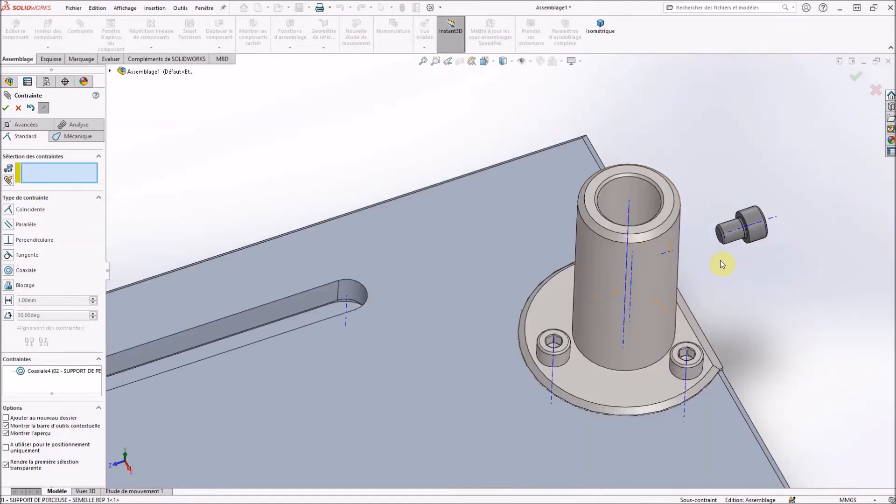
scroll(709, 239, down, 6)
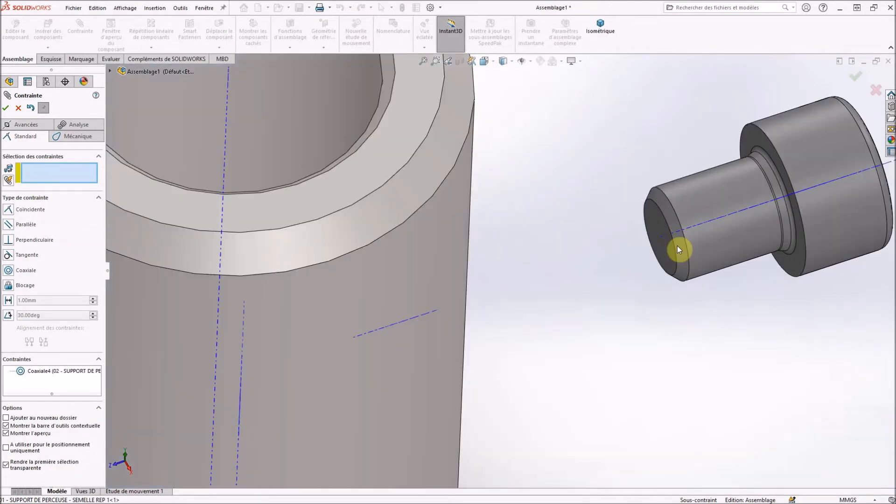
click(660, 226)
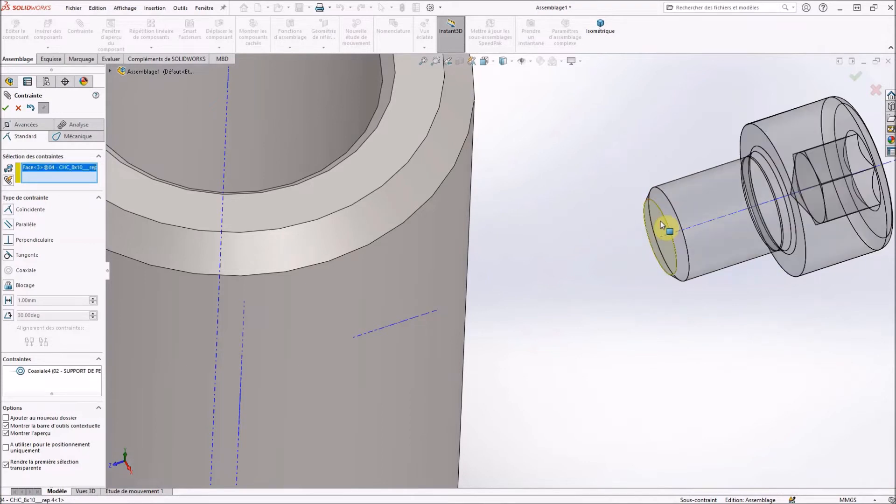
click(357, 102)
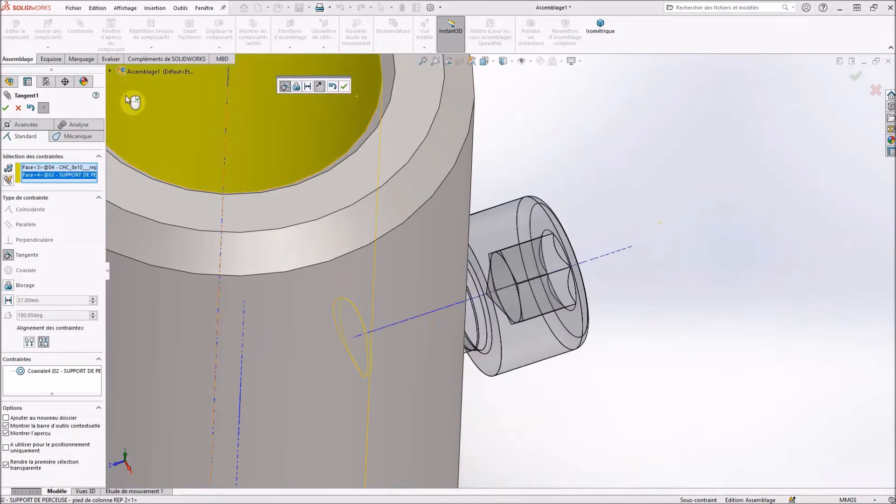
click(7, 109)
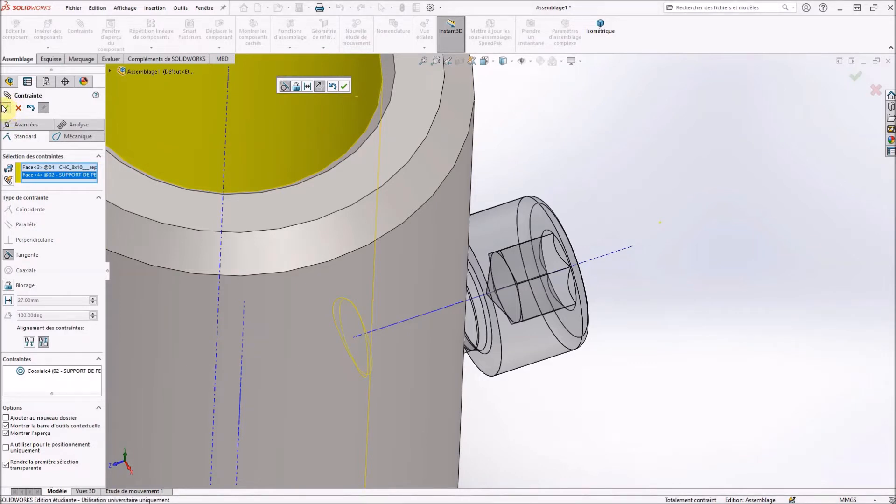
click(6, 109)
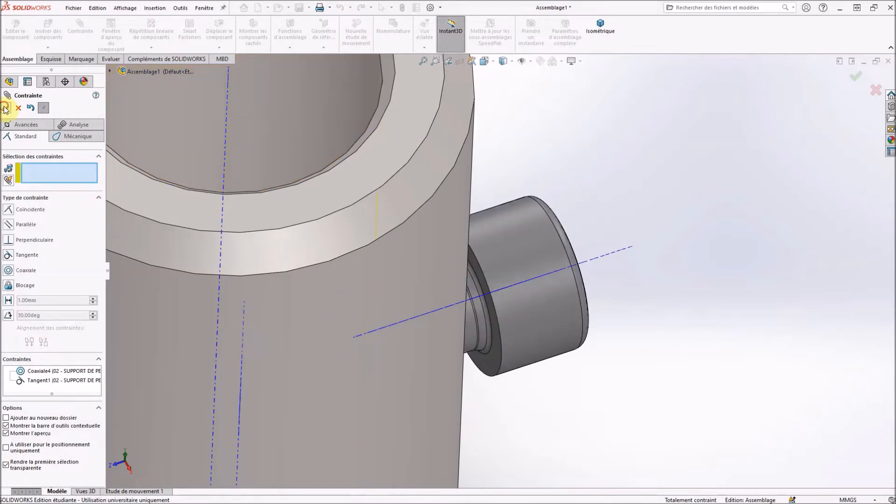
click(6, 108)
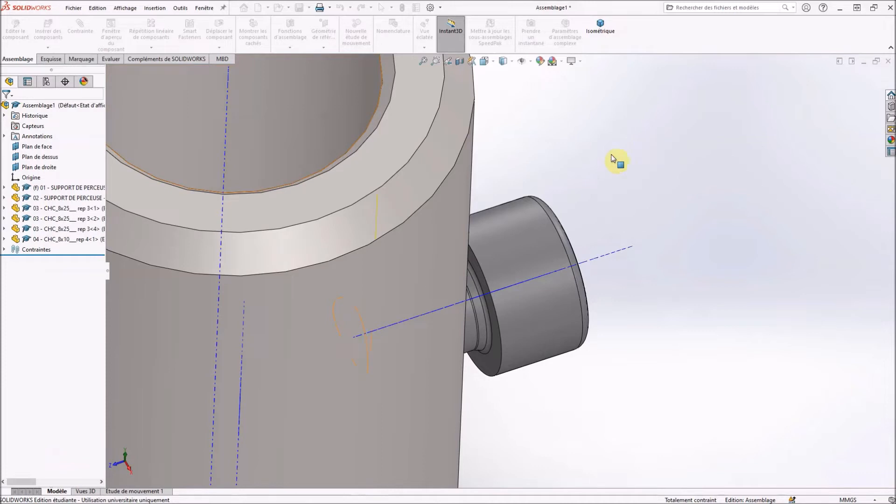
Step: Insert the column 05 - SUPPORT DE PERCEUSE - colonne REP 5 above the column foot, in isometric view
key(ctrl+7)
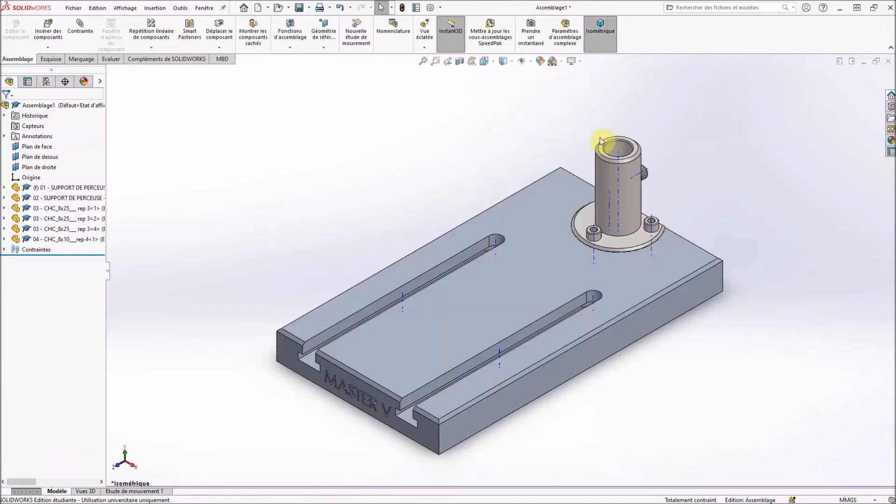
scroll(626, 118, up, 1)
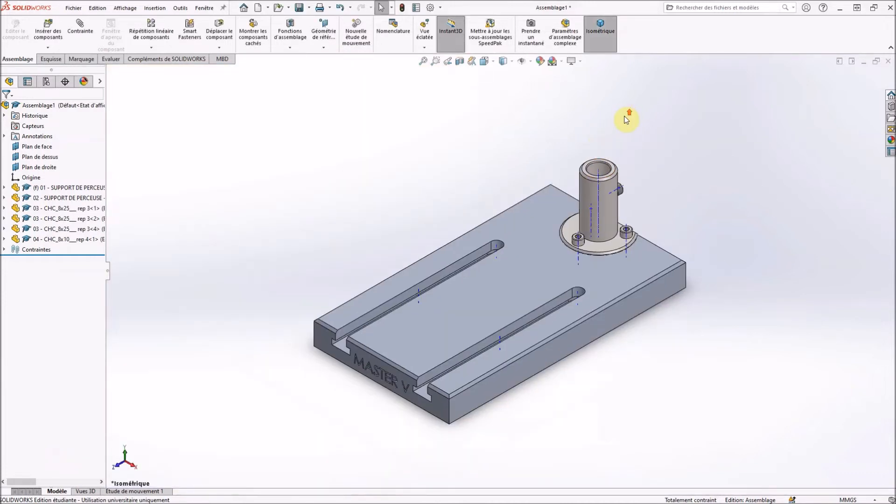
scroll(625, 127, down, 1)
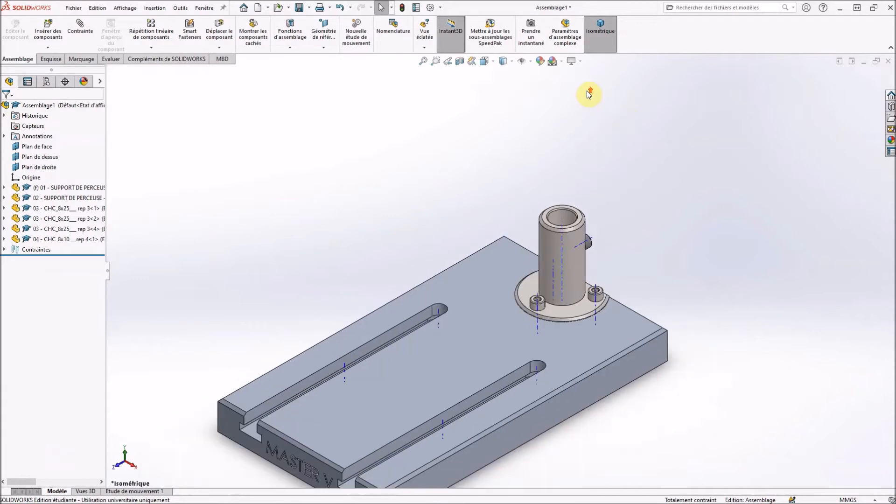
scroll(583, 96, down, 4)
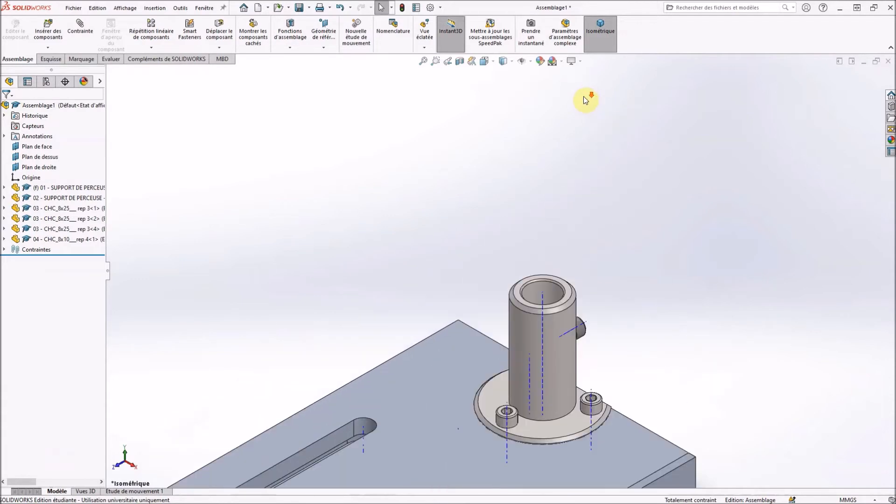
click(46, 29)
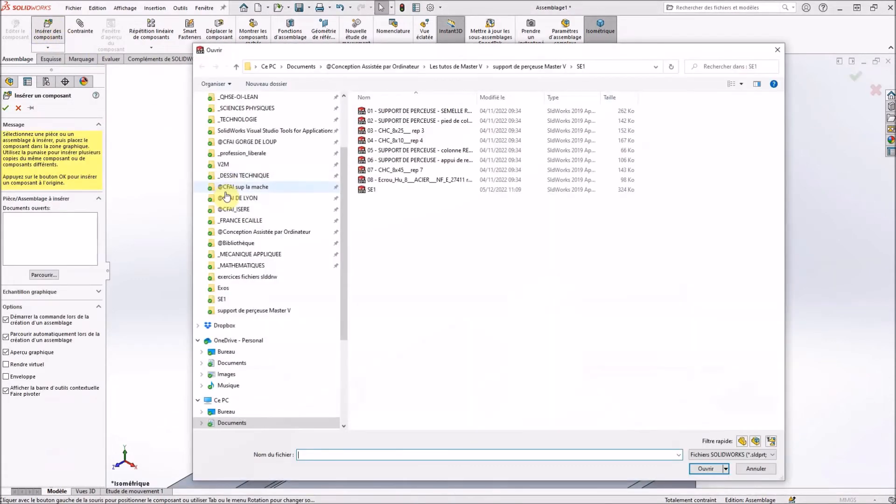
click(430, 151)
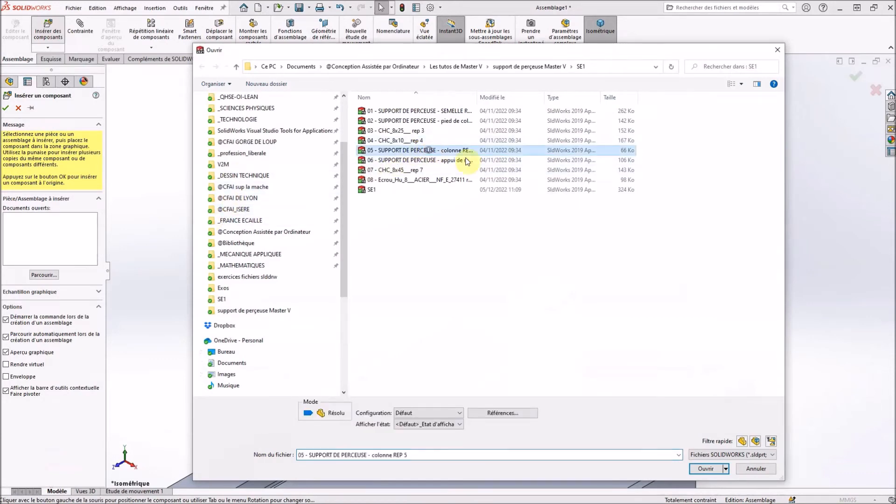
click(706, 469)
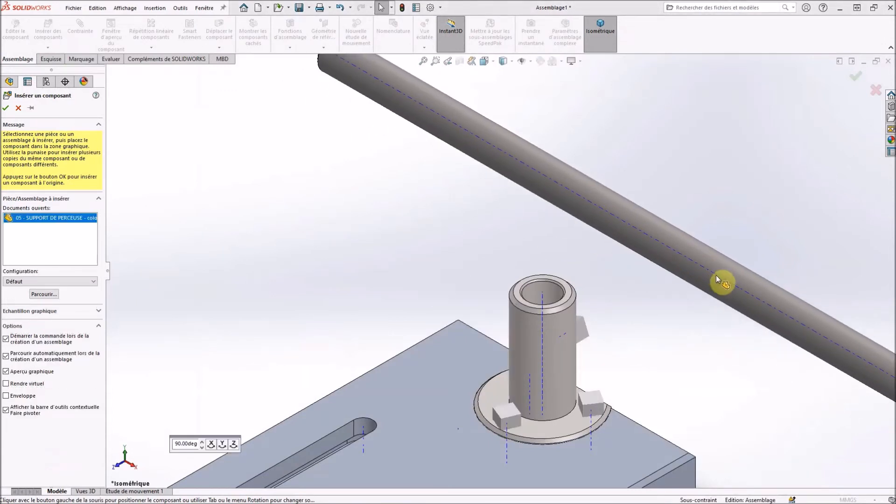
click(779, 317)
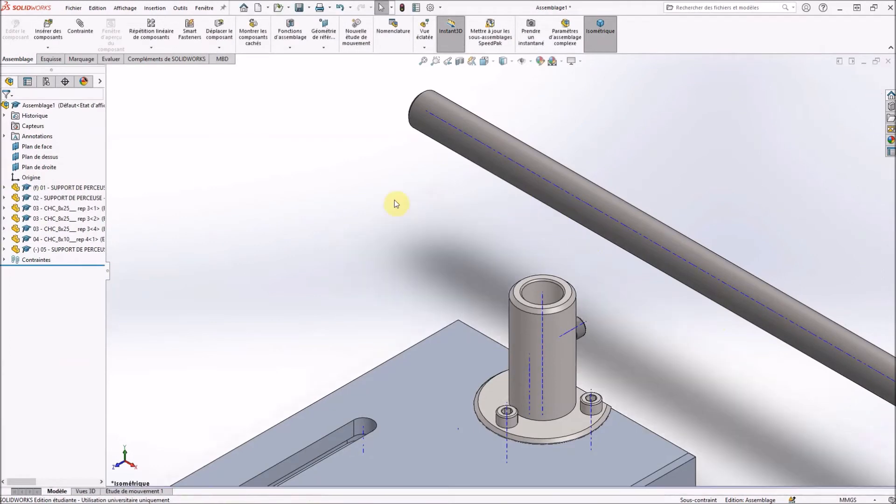
Step: Mate the column's end face coincident with the base plate's top face inside the column foot's bore
scroll(409, 196, up, 4)
middle_drag(411, 186, 506, 261)
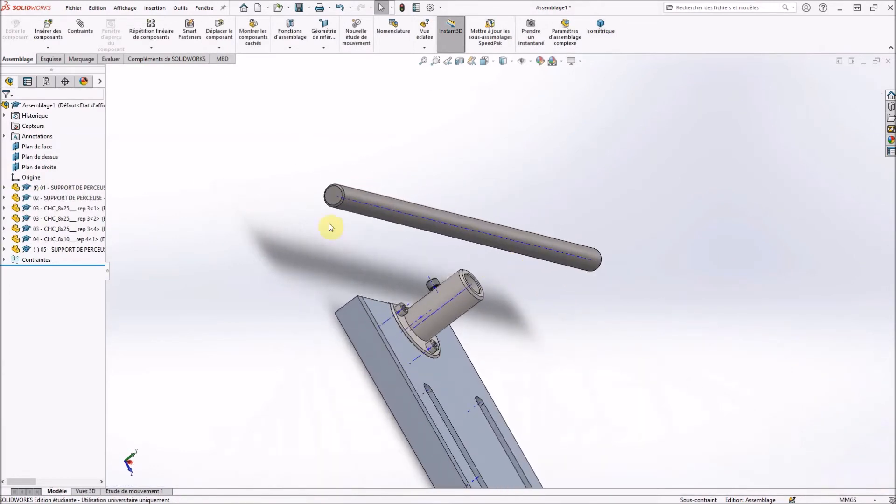
click(335, 197)
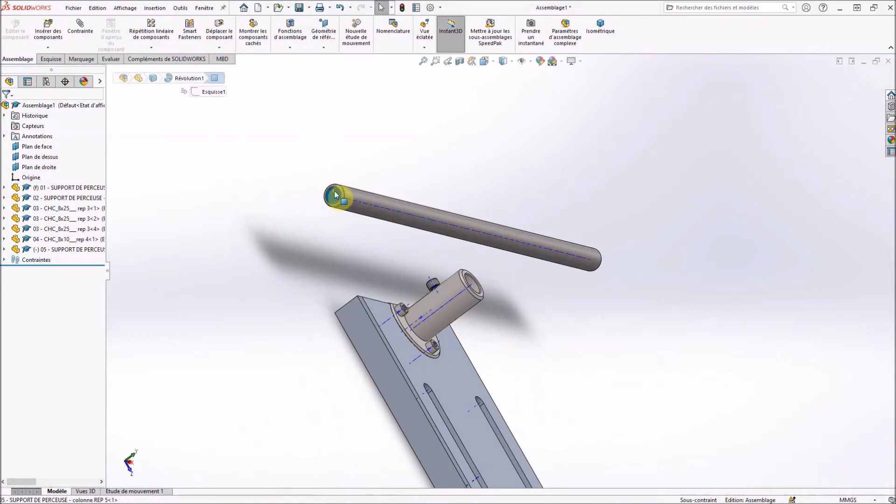
click(77, 39)
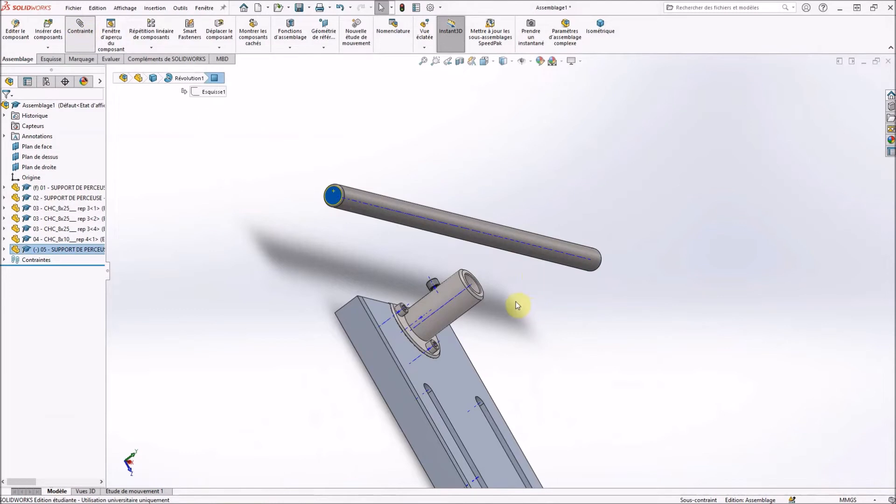
middle_drag(497, 304, 426, 376)
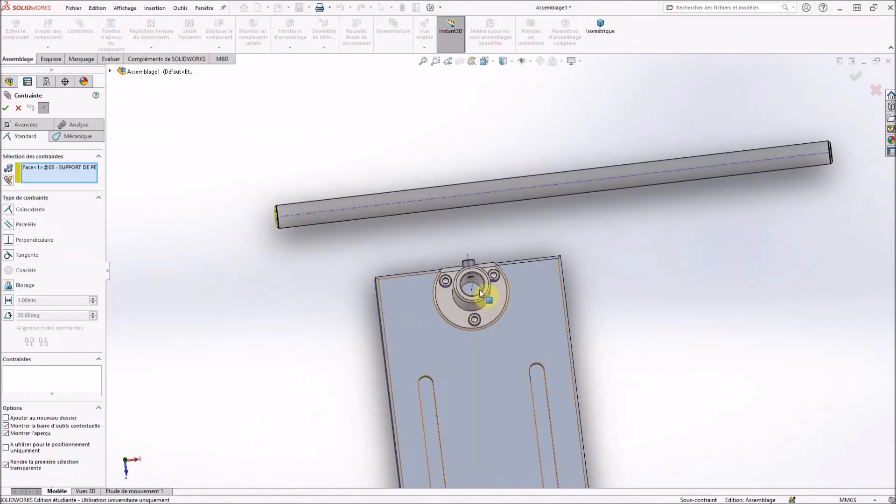
scroll(482, 292, down, 2)
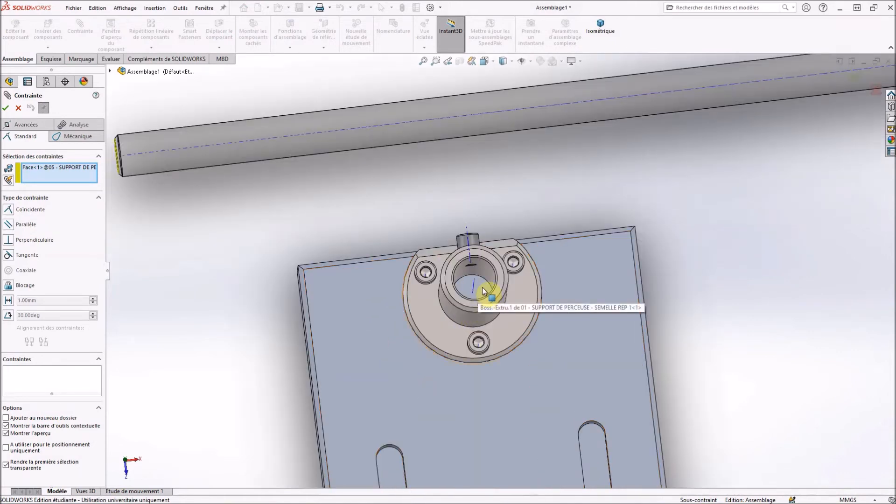
click(486, 288)
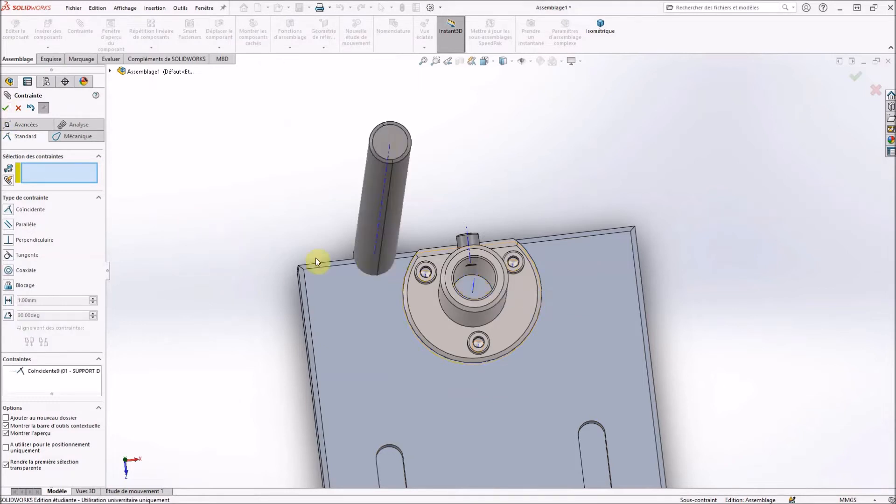
Step: Mate the column's cylindrical face concentric with the column foot's bore, locking the rotation, and finish mating
click(367, 222)
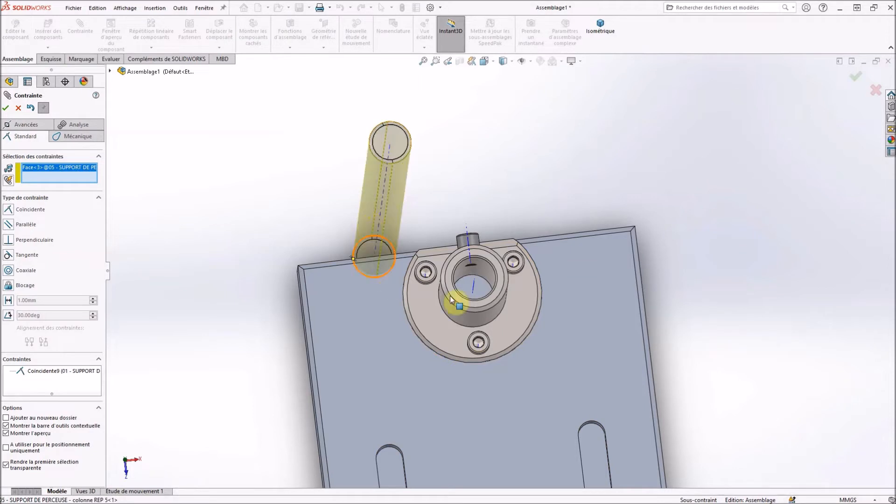
click(481, 279)
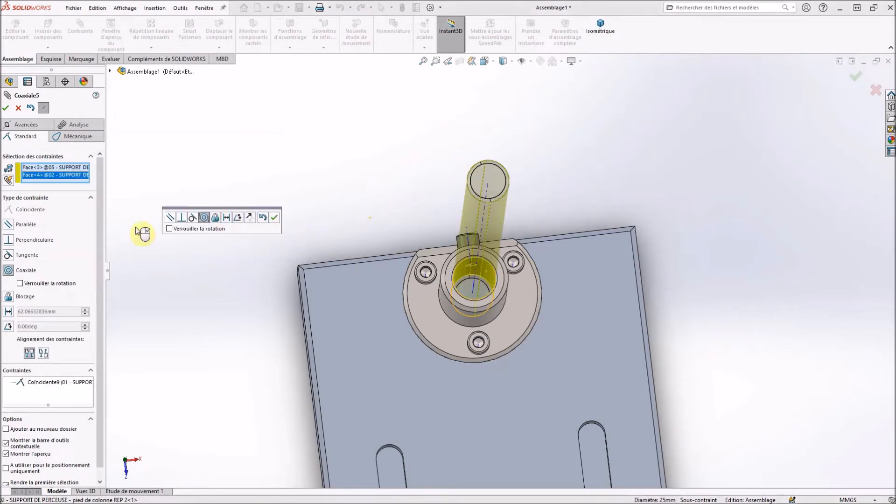
click(20, 284)
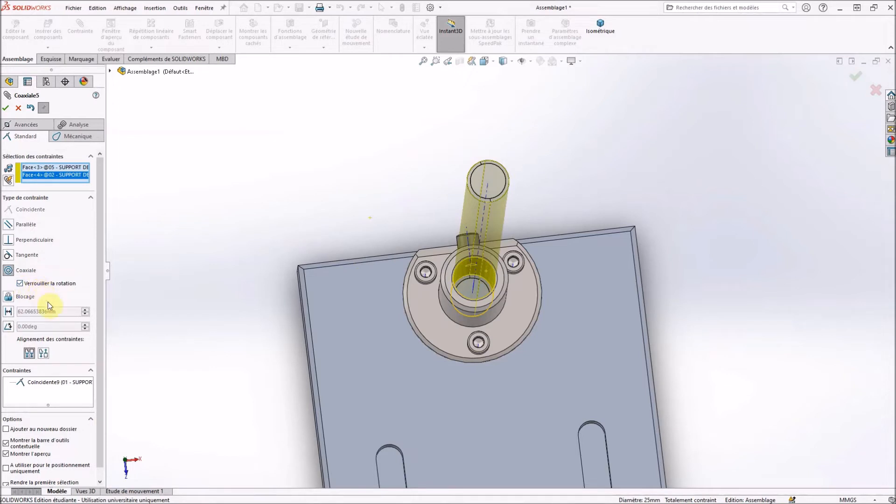
click(5, 109)
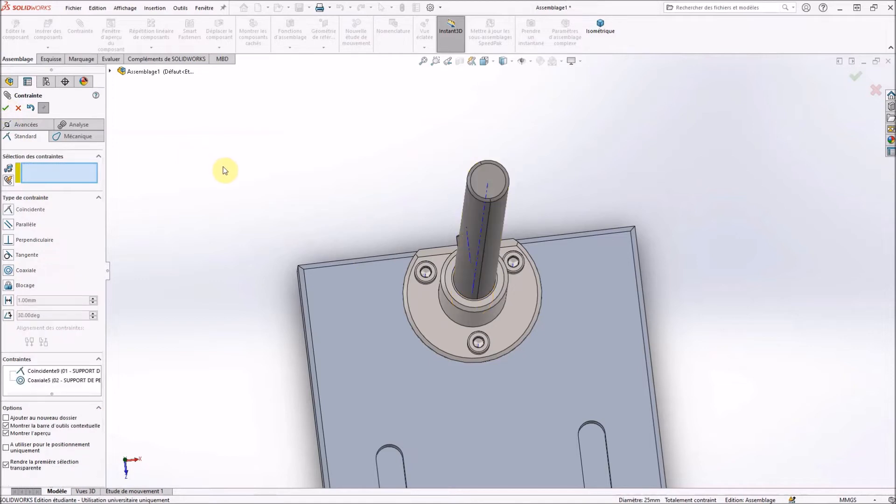
click(7, 109)
click(7, 109)
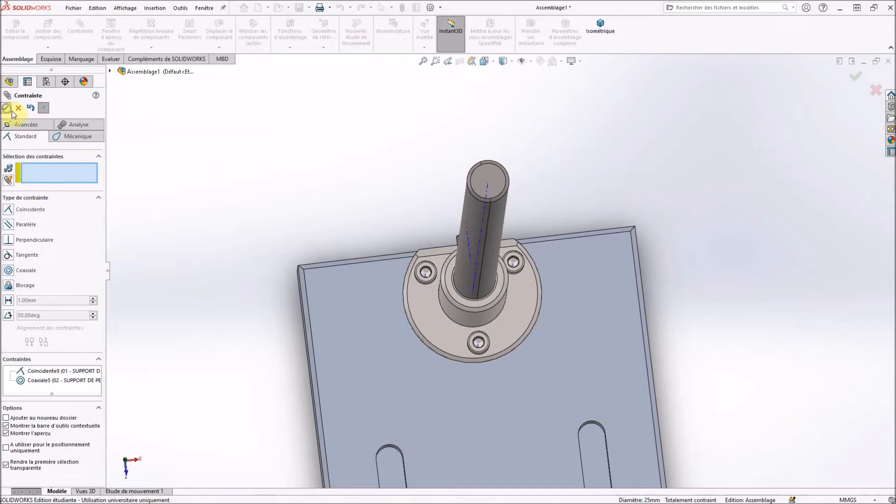
Step: Insert the spring support 06 - SUPPORT DE PERCEUSE - appui de ressort REP 6 beside the column, in isometric view
click(600, 42)
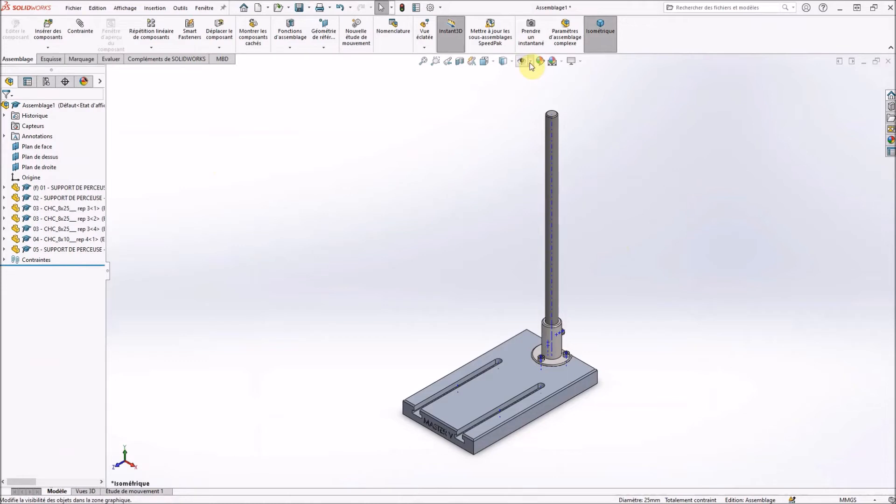
scroll(595, 240, down, 3)
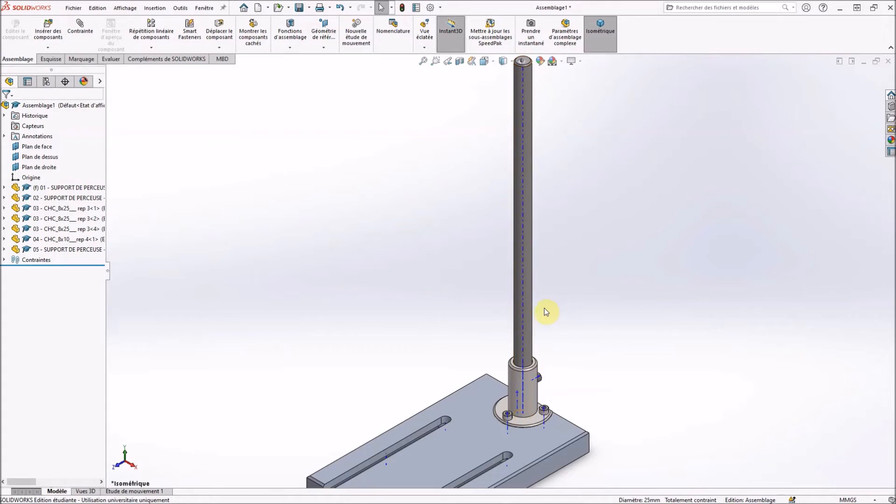
click(53, 32)
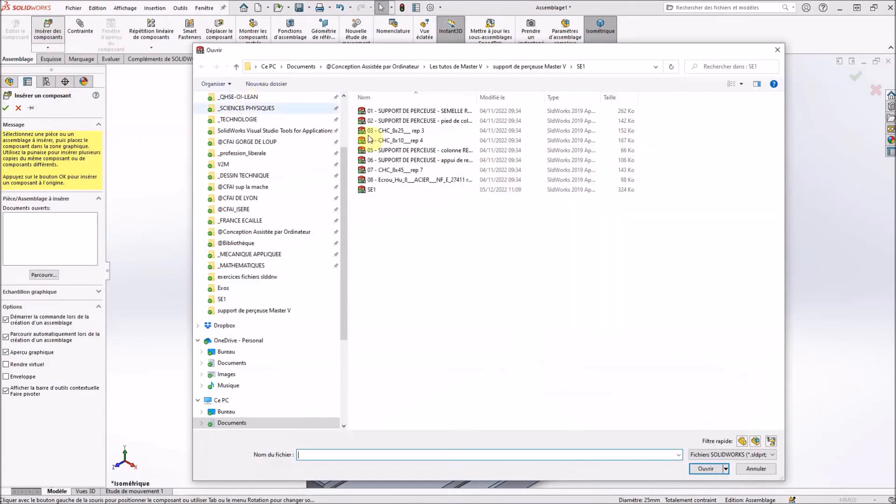
click(428, 161)
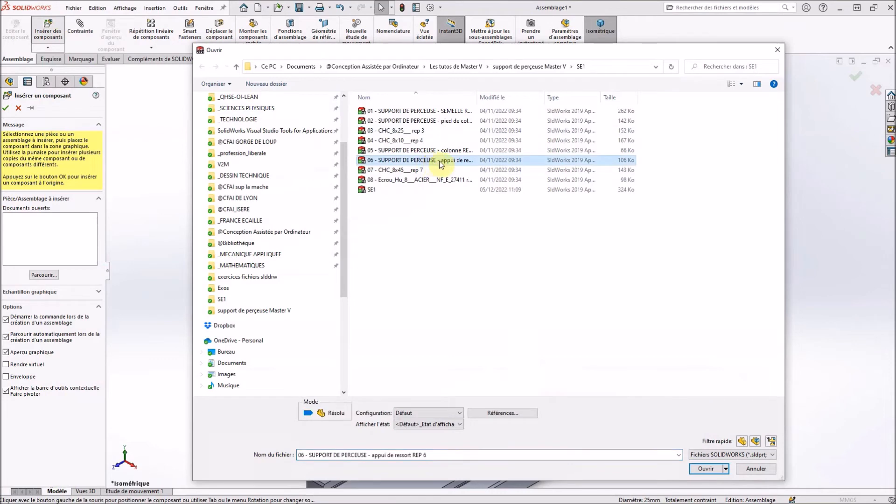
click(708, 469)
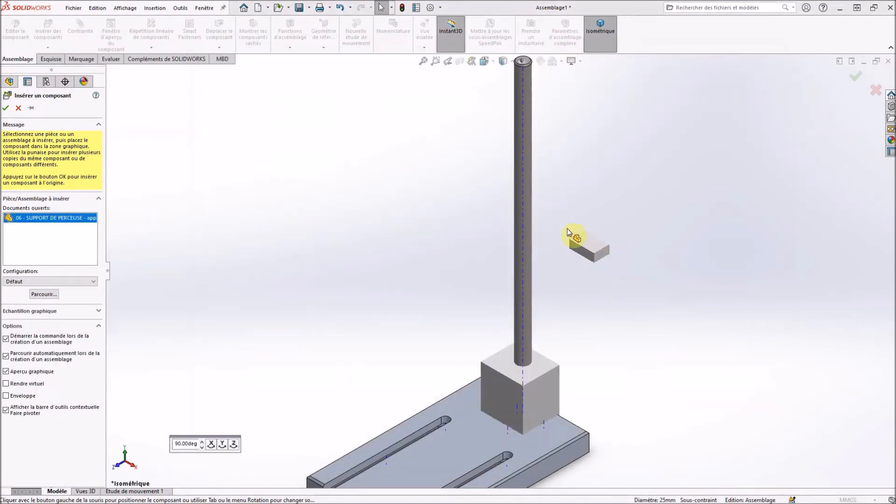
click(477, 232)
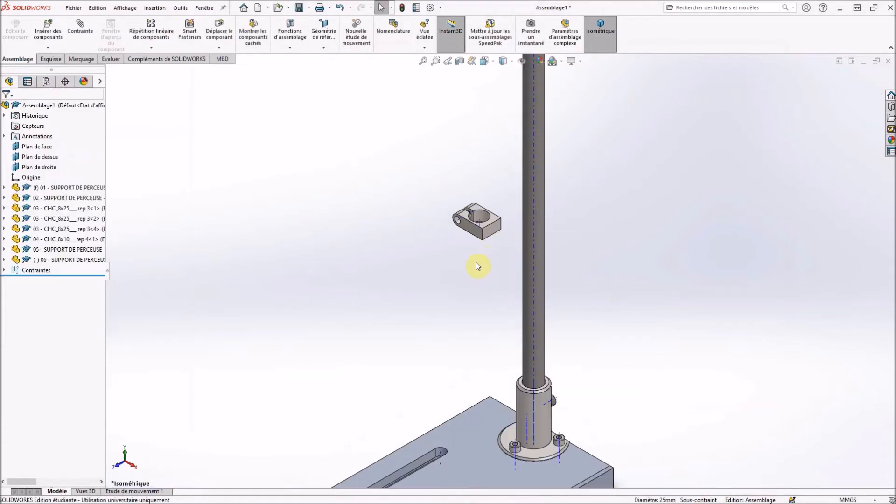
Step: Add a 163 mm distance mate between the base plate's top face and the spring support's underside
middle_drag(475, 260, 439, 197)
click(79, 26)
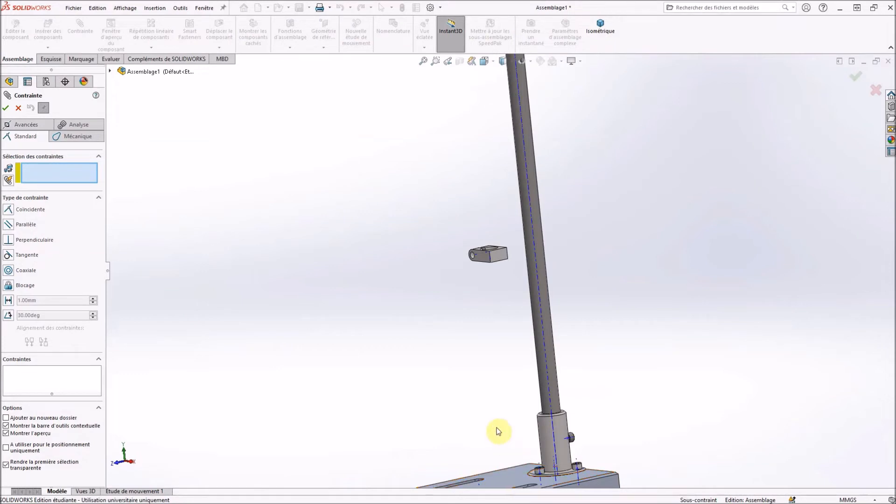
click(521, 479)
mouse_move(503, 298)
middle_down()
mouse_move(490, 230)
mouse_move(498, 313)
middle_up()
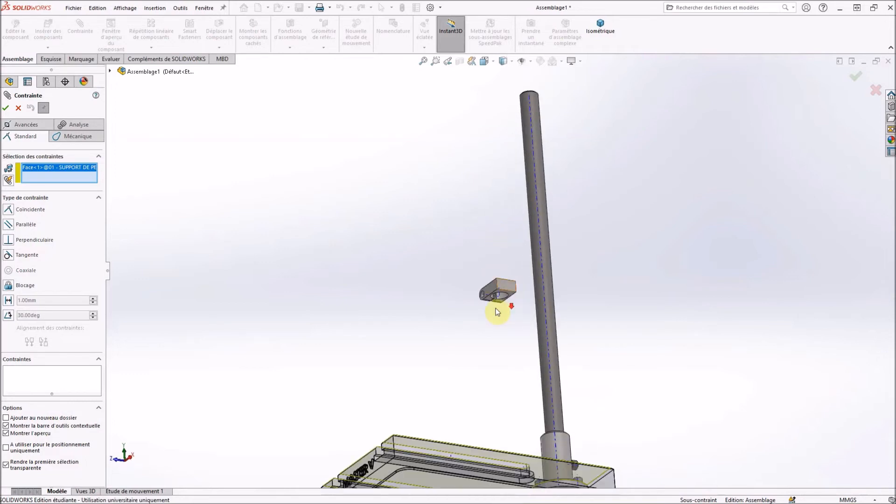
scroll(498, 312, down, 5)
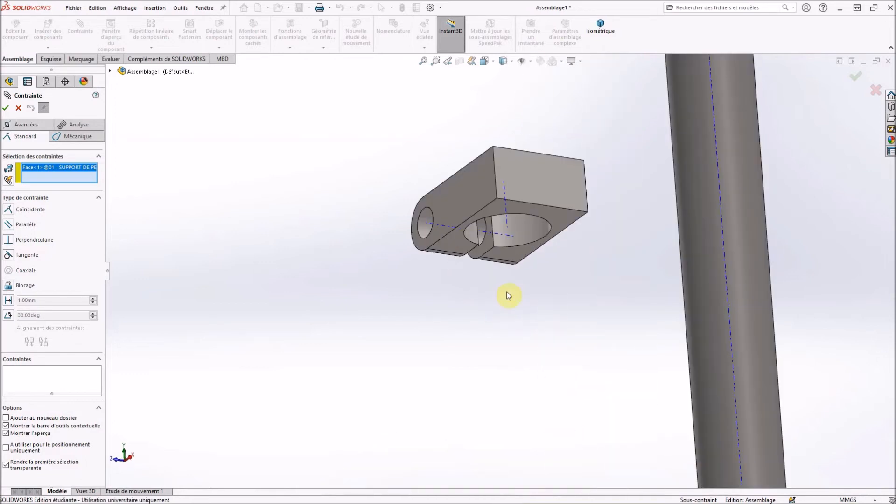
click(563, 214)
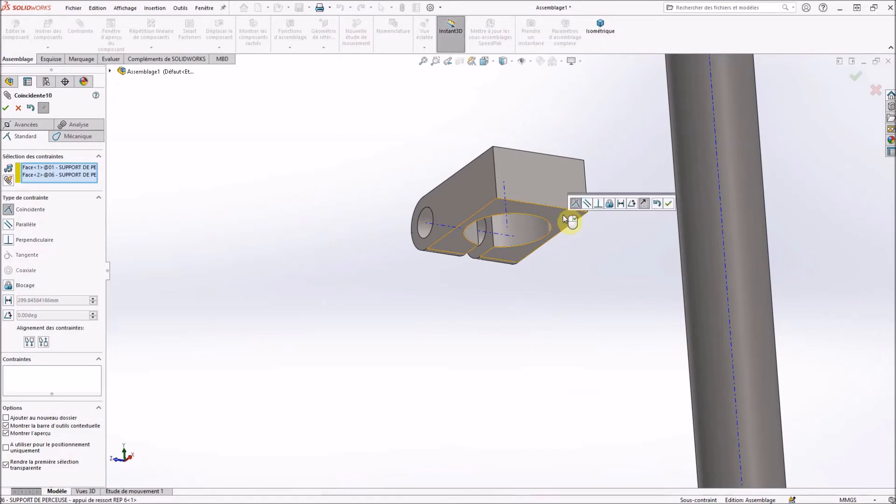
click(9, 301)
text(163)
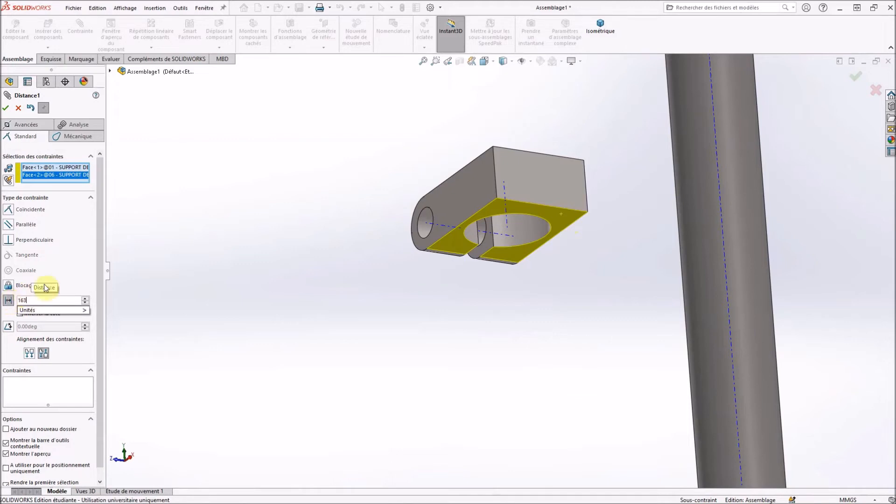
click(6, 110)
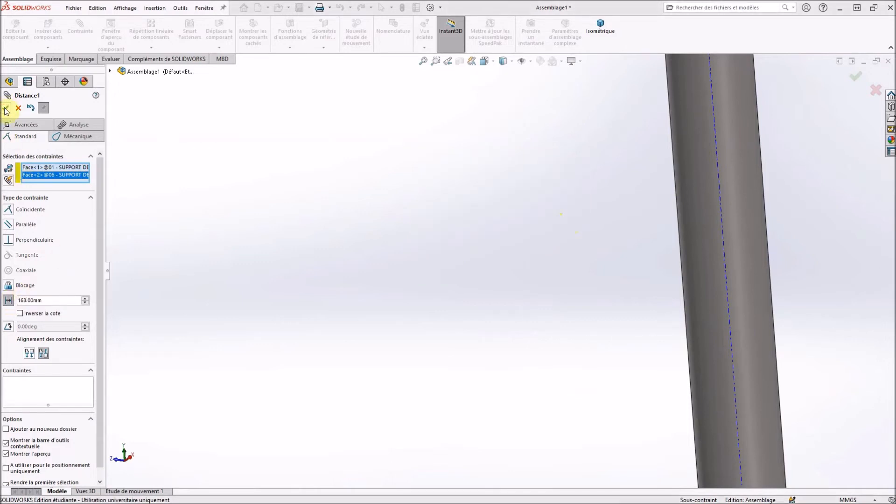
scroll(384, 216, up, 4)
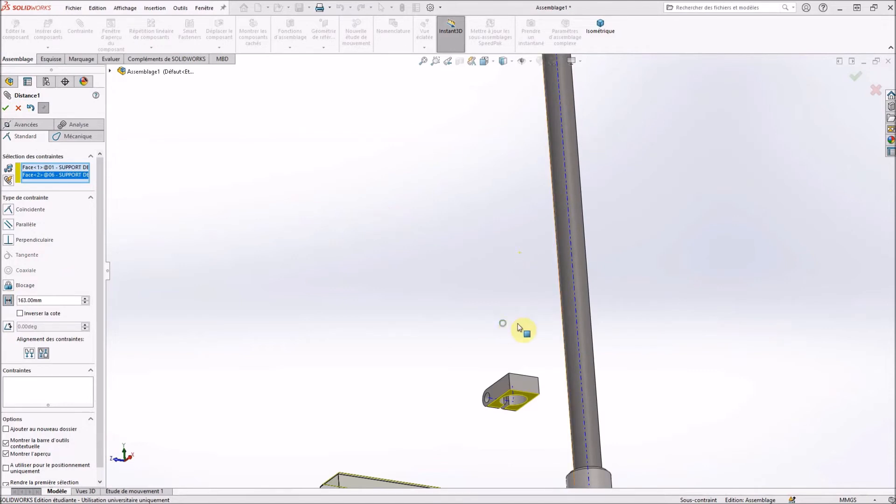
scroll(544, 330, up, 5)
middle_drag(523, 348, 464, 461)
scroll(528, 313, down, 5)
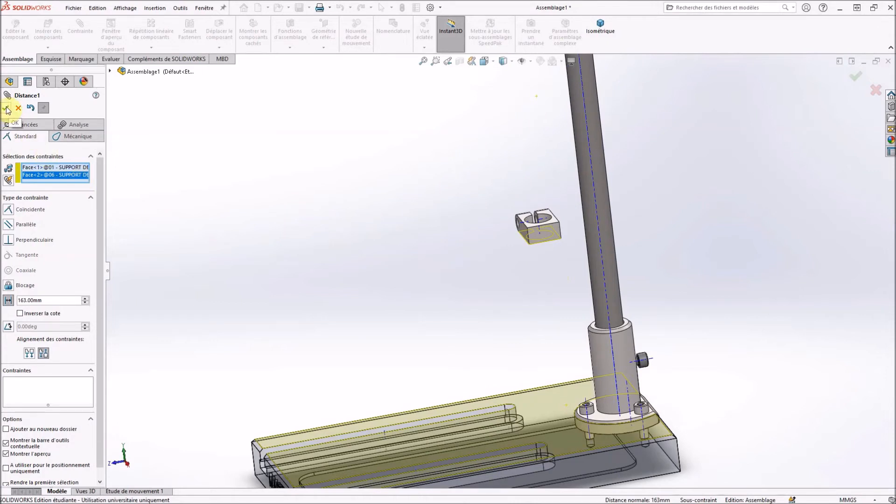
click(6, 109)
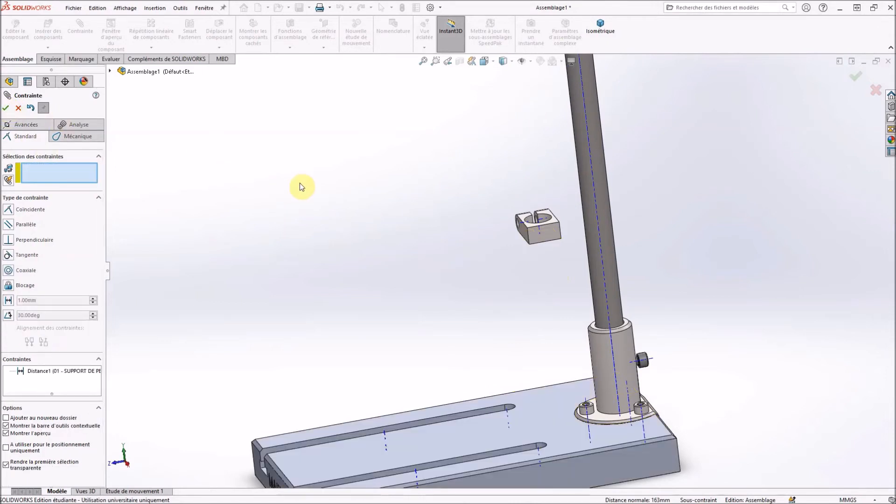
Step: Mate the axis of the spring support's large bore coincident with the column's axis
scroll(520, 269, down, 2)
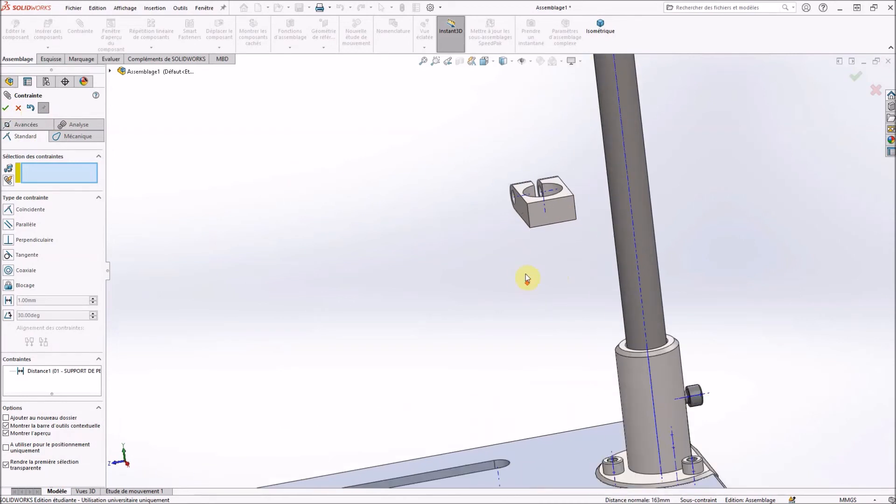
scroll(555, 222, down, 2)
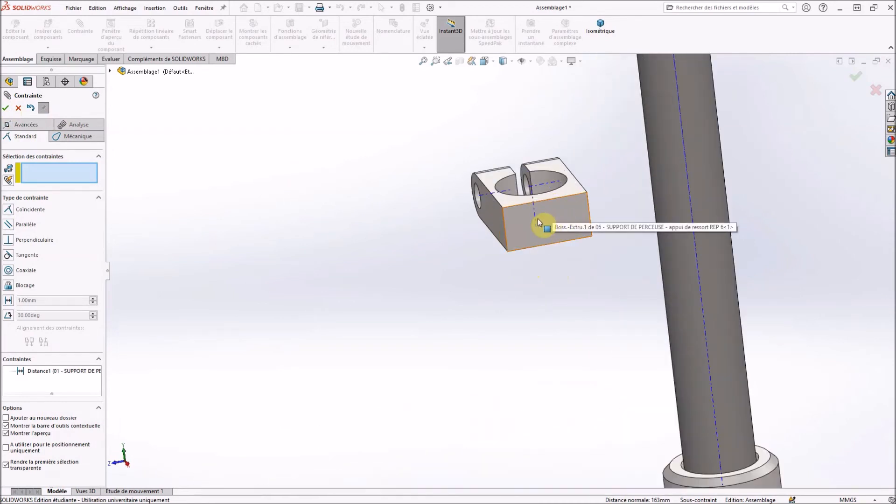
click(537, 222)
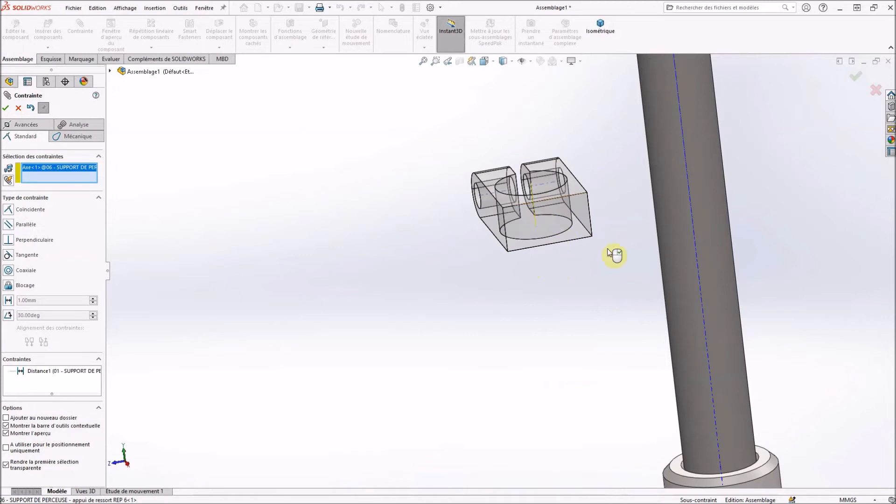
click(696, 243)
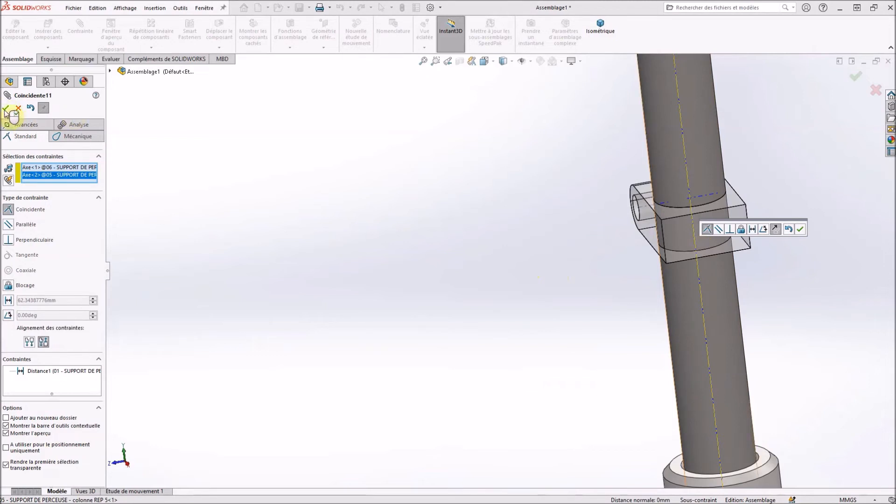
key(Return)
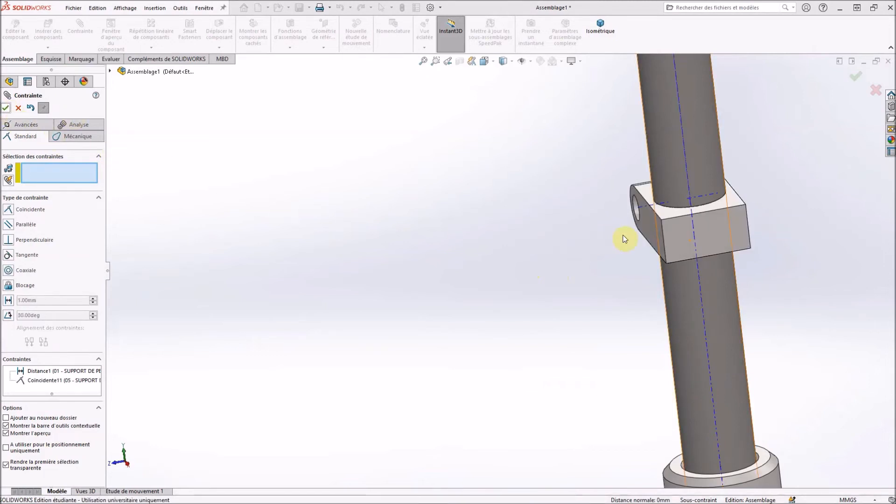
Step: Rotate the spring support about the column, mate its side face parallel to the base plate's long side face, and finish mating
drag(665, 245, 719, 275)
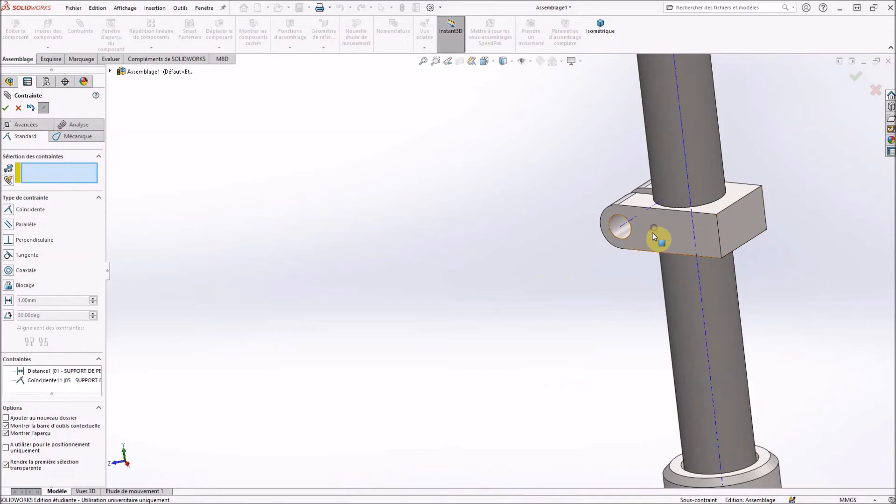
click(563, 311)
scroll(561, 311, up, 5)
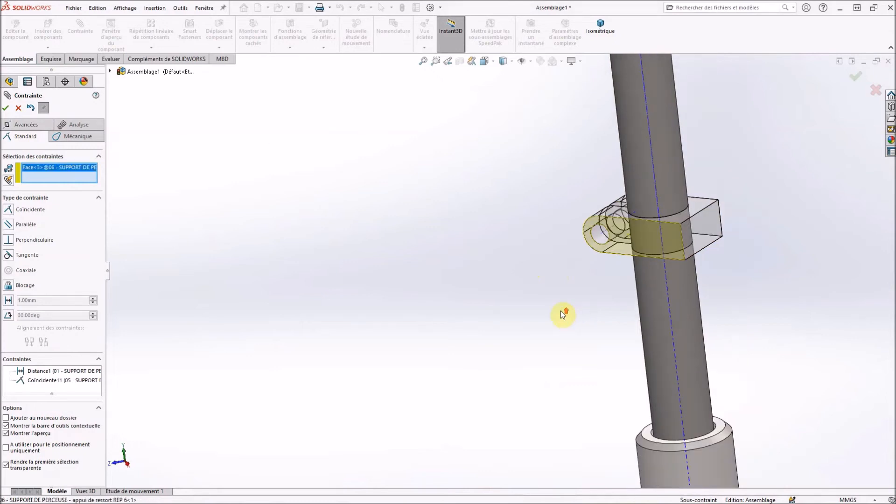
scroll(562, 336, up, 2)
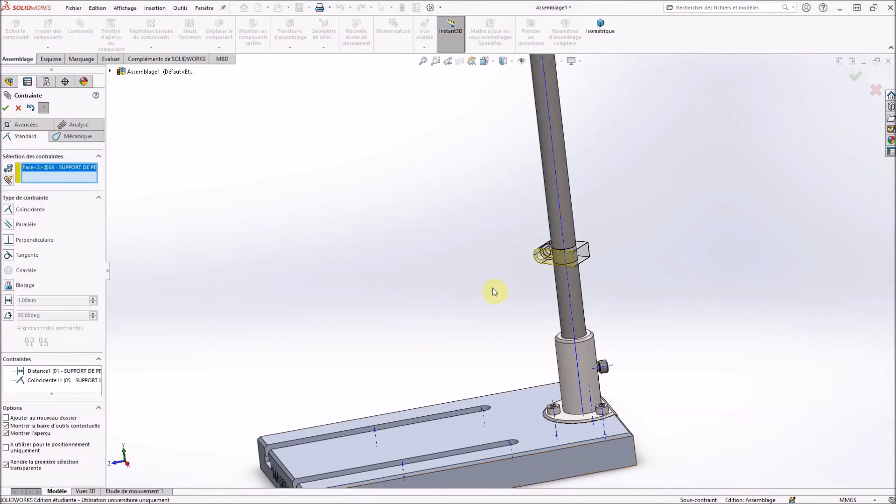
click(584, 461)
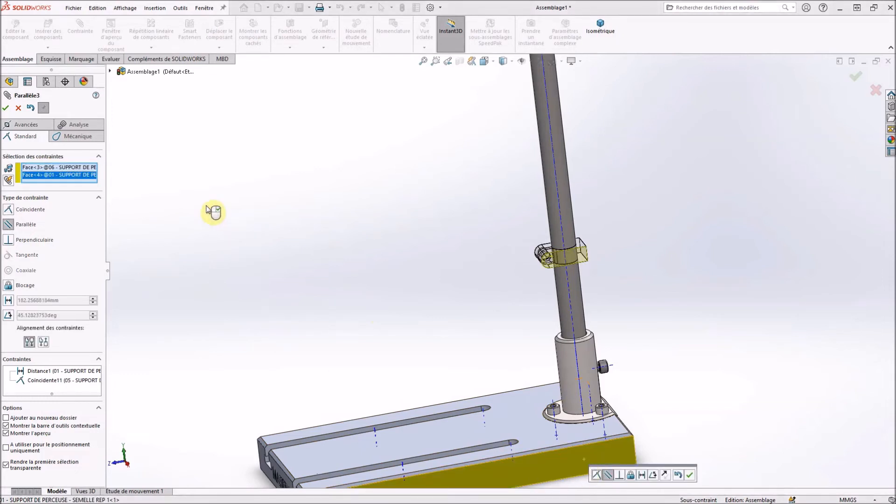
click(5, 108)
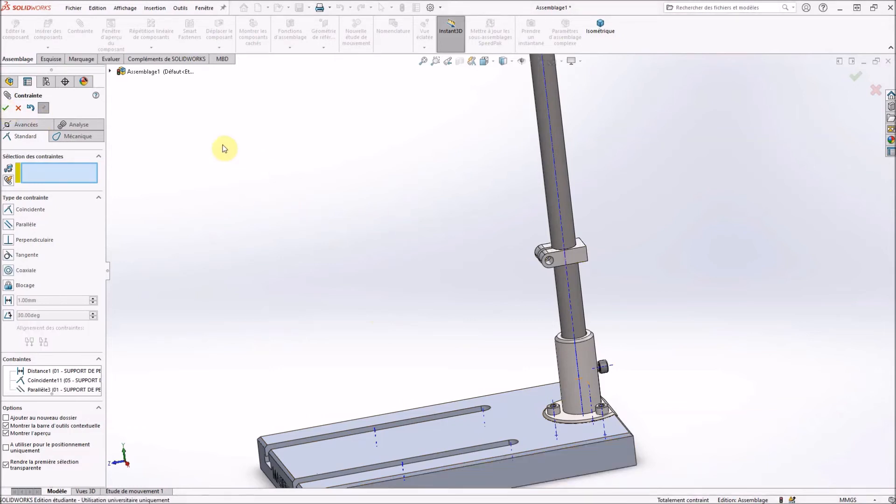
click(6, 108)
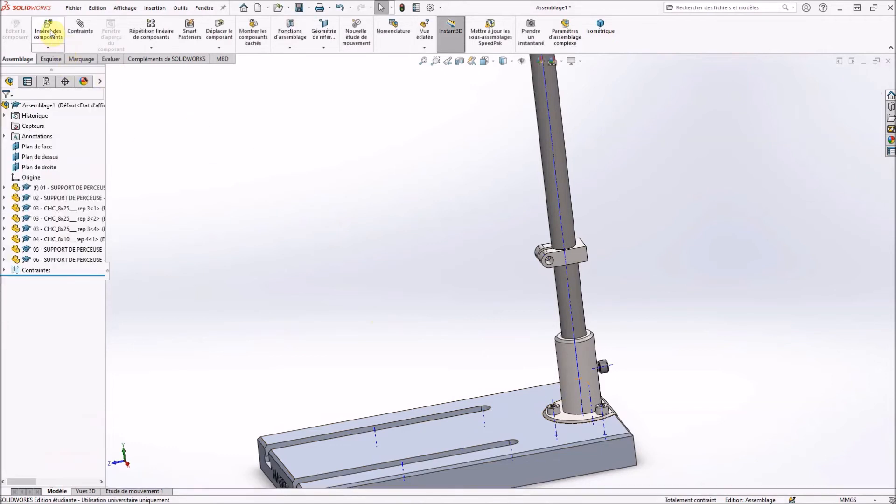
Step: Insert the screw 07 - CHC_8x45___rep 7 and the nut 08 - Ecrou_Hu_8___ACIER___NF_E_27411 beside the spring support
click(50, 31)
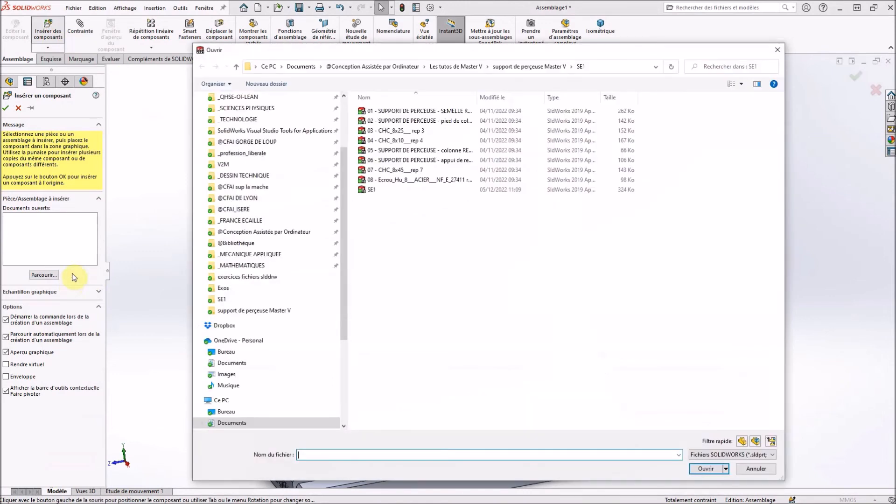
click(411, 172)
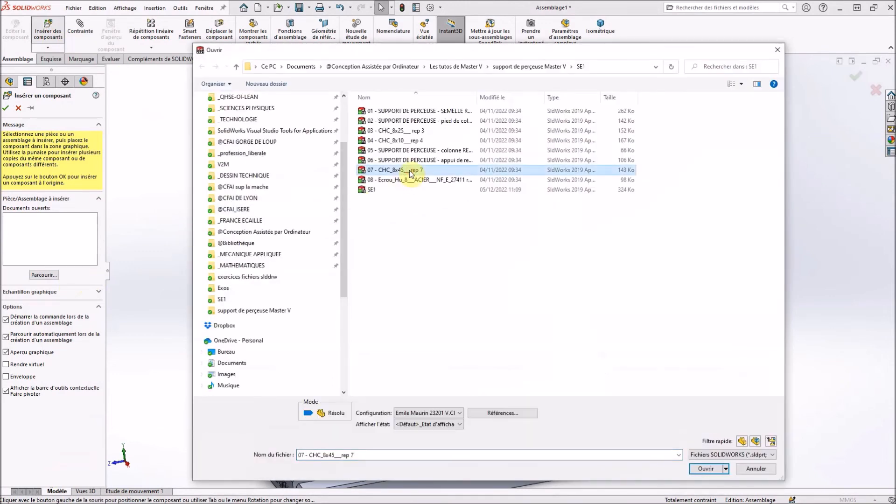
ctrl+click(411, 181)
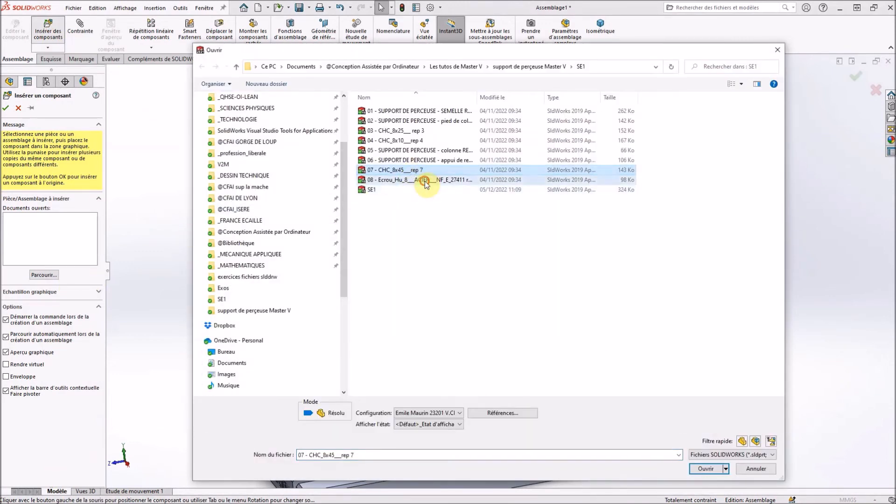
click(706, 469)
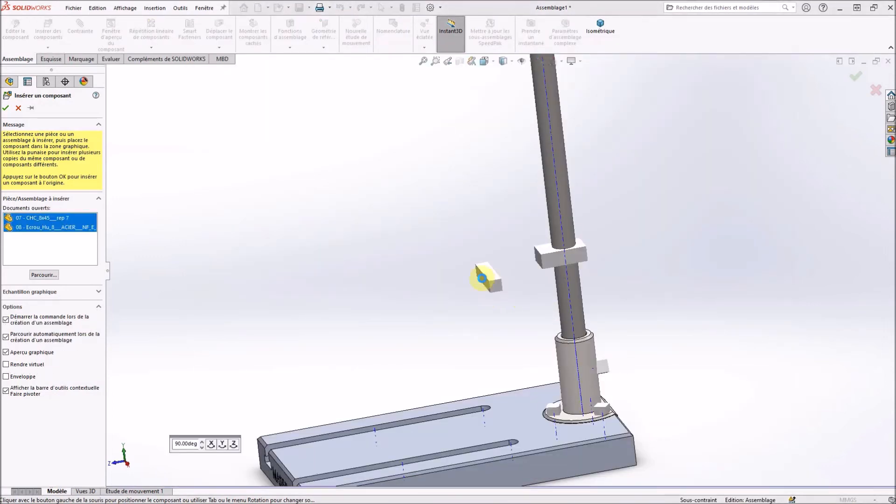
click(510, 260)
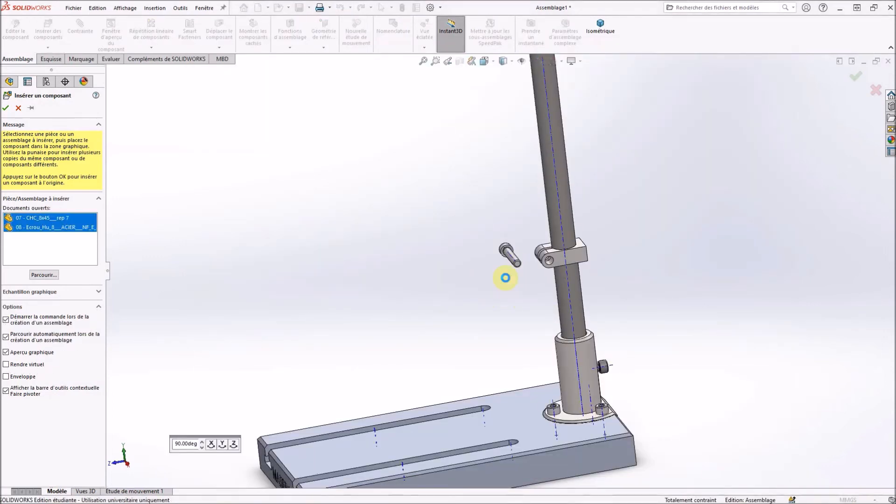
click(517, 290)
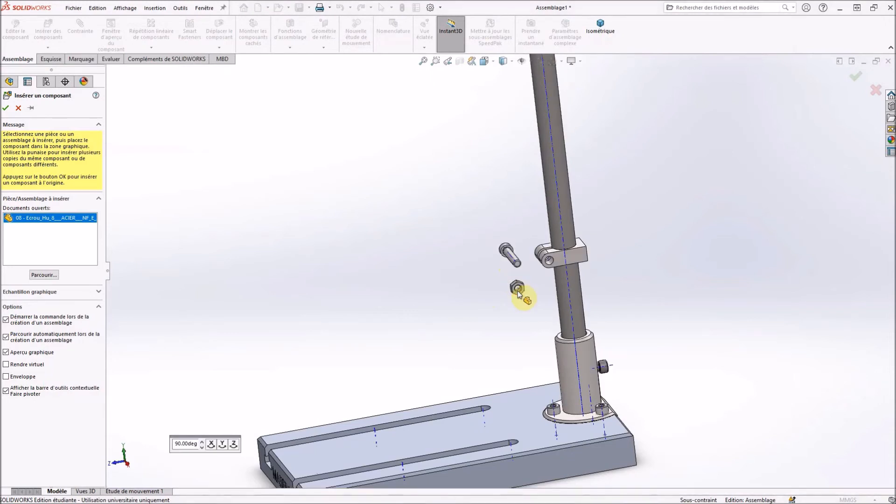
Step: Mate the CHC 8x45 screw's shank concentric with the spring support's clamping hole, reversing the mate alignment
scroll(517, 287, down, 3)
middle_drag(517, 288, 609, 245)
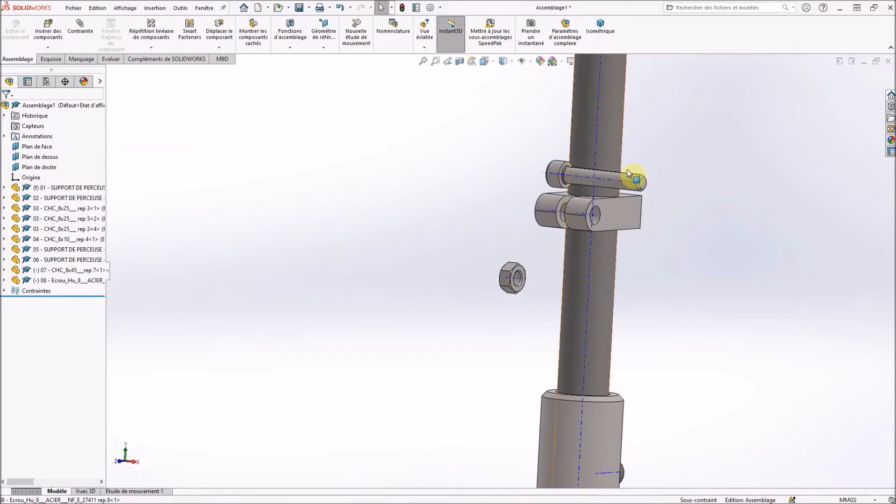
scroll(637, 173, down, 3)
click(613, 142)
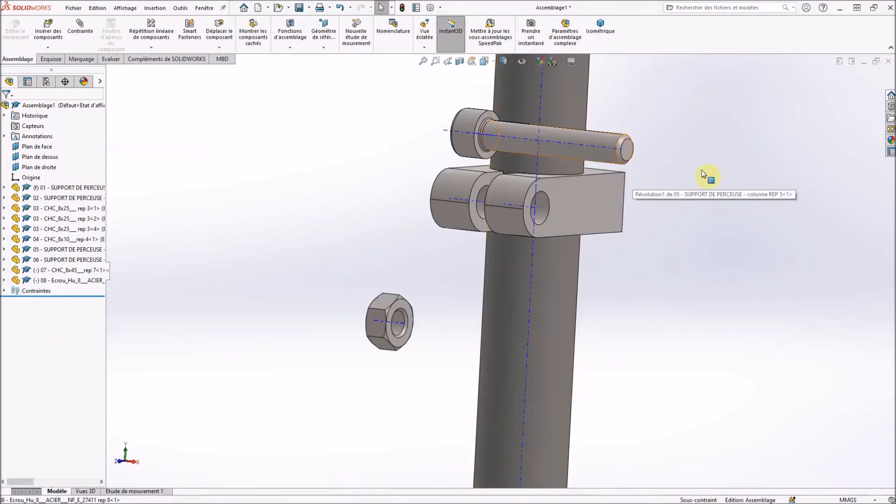
click(546, 207)
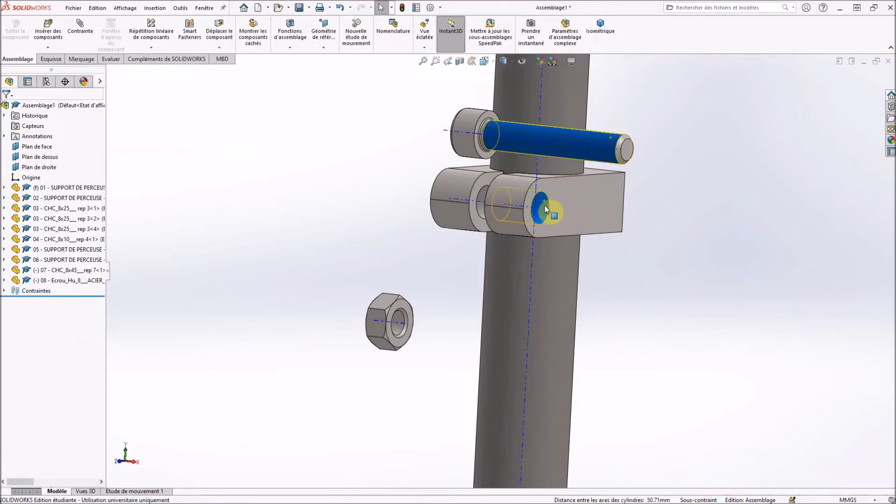
click(81, 27)
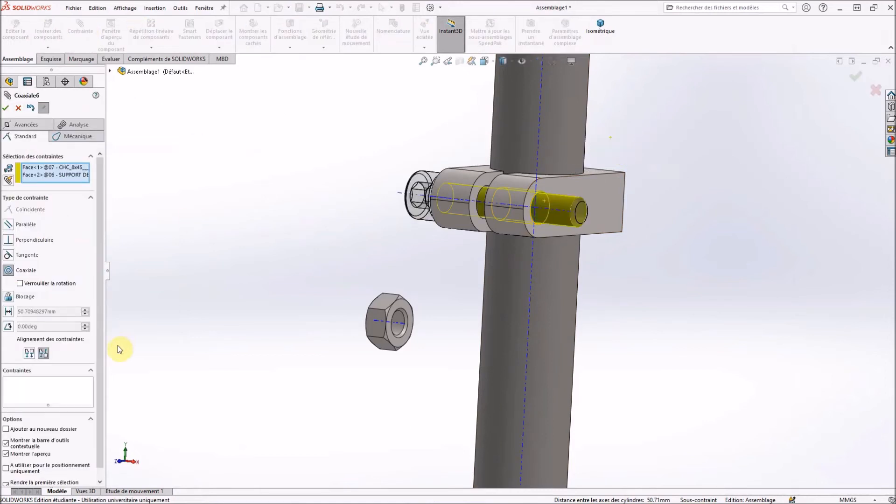
click(29, 353)
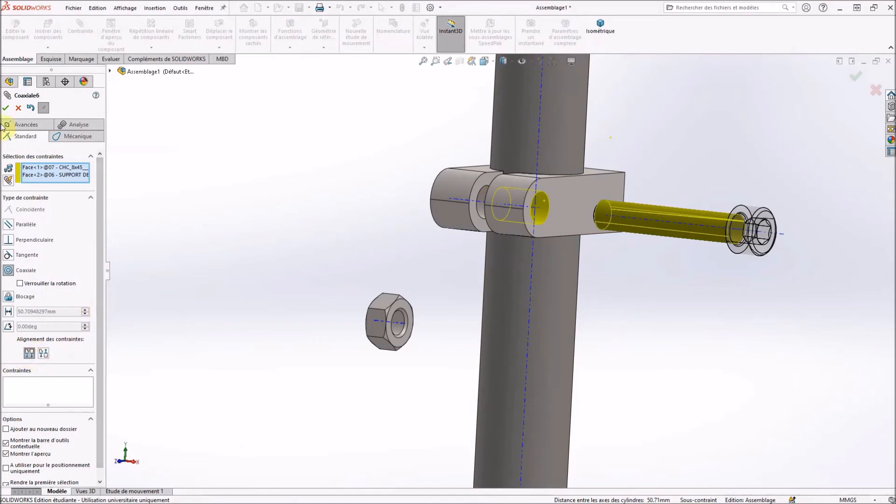
click(5, 108)
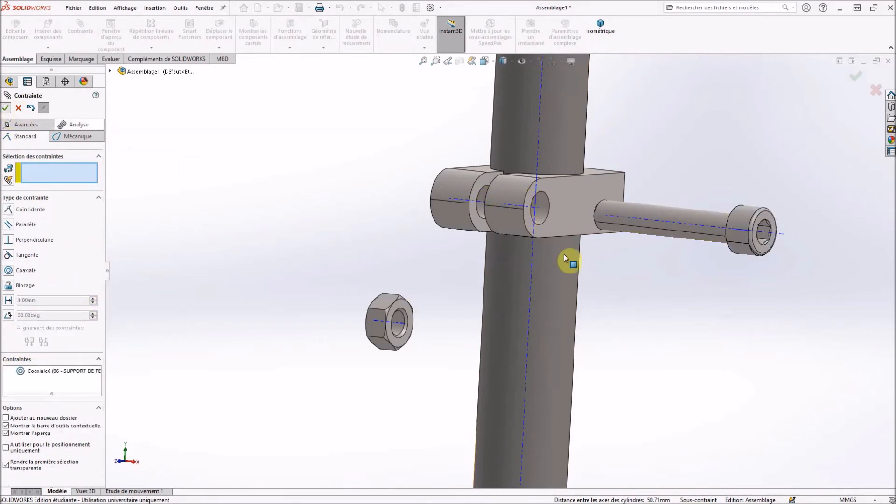
Step: Mate the underside of the CHC 8x45 screw's head coincident with the spring support's side face around the clamping hole
click(562, 200)
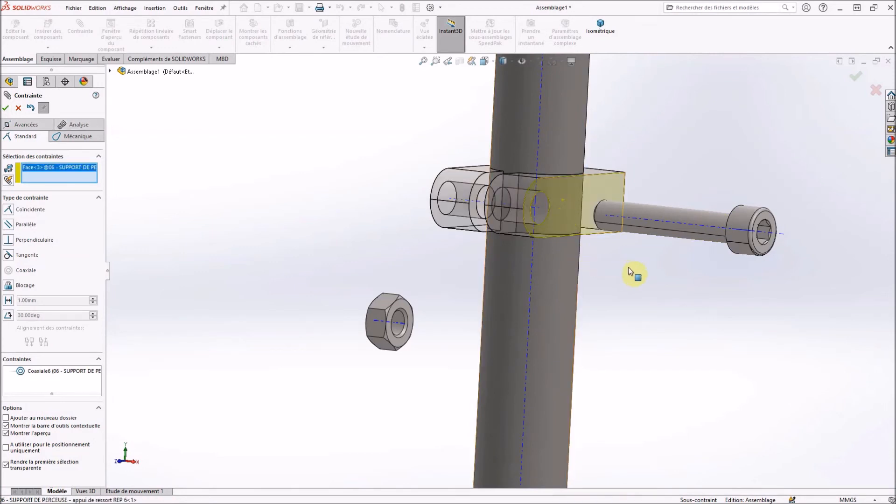
middle_drag(659, 278, 681, 271)
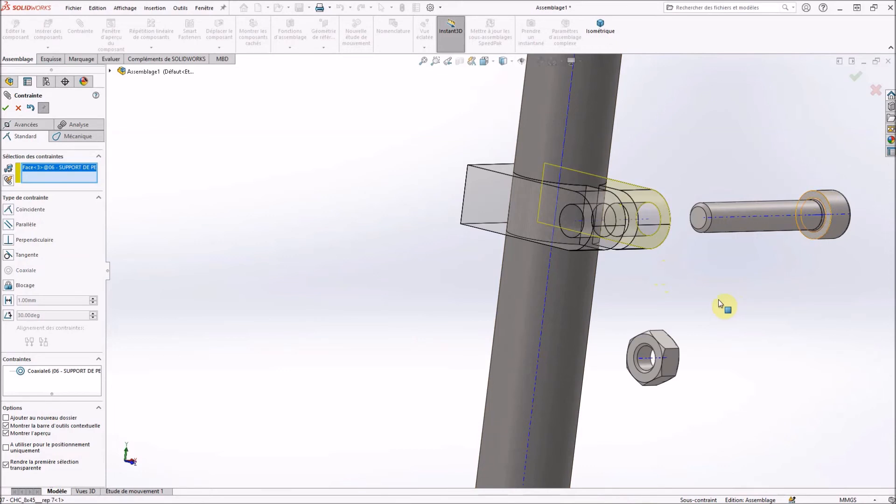
click(819, 195)
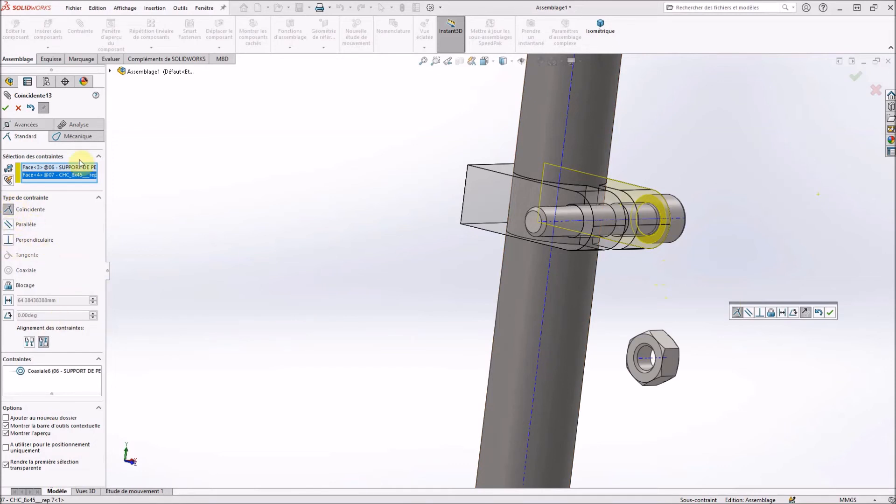
click(6, 108)
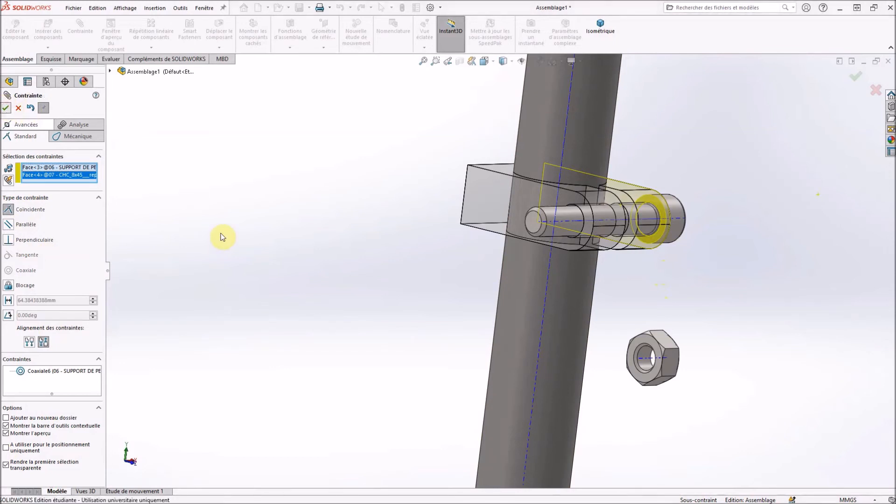
Step: Mate the nut's axis coincident with the CHC 8x45 screw's axis and finish mating
click(651, 362)
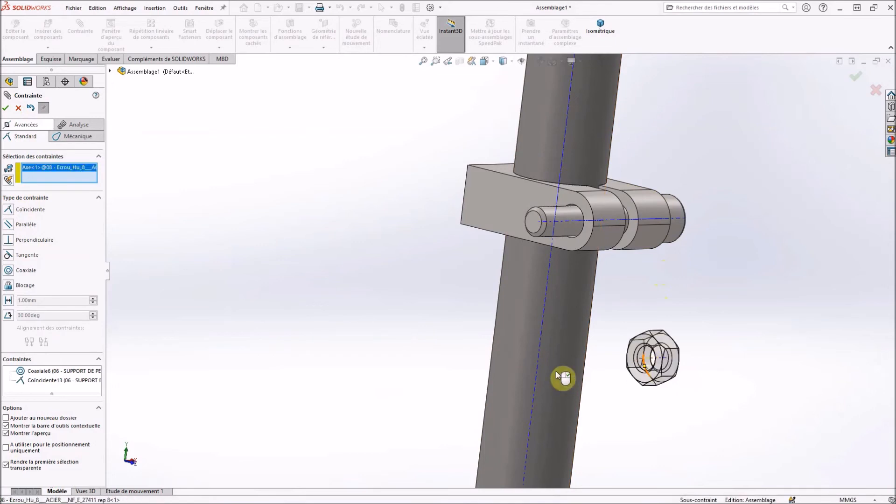
click(570, 221)
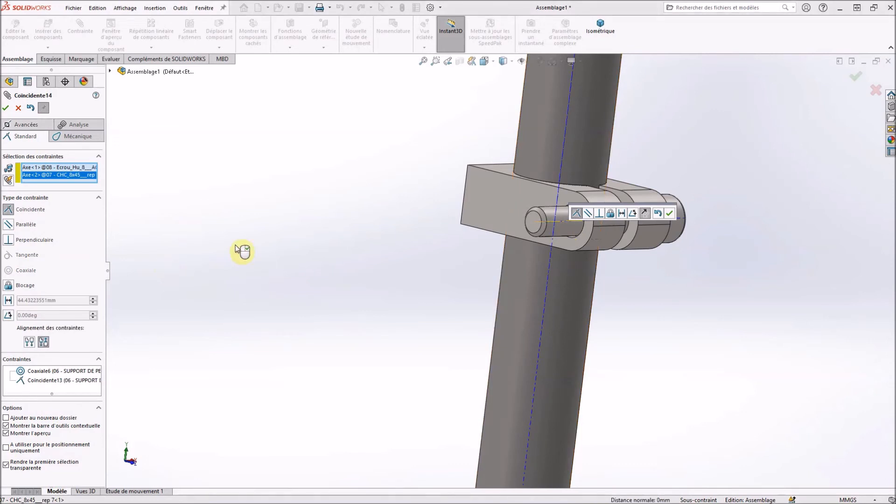
scroll(243, 255, up, 5)
mouse_move(344, 262)
middle_down()
mouse_move(290, 252)
mouse_move(355, 255)
middle_up()
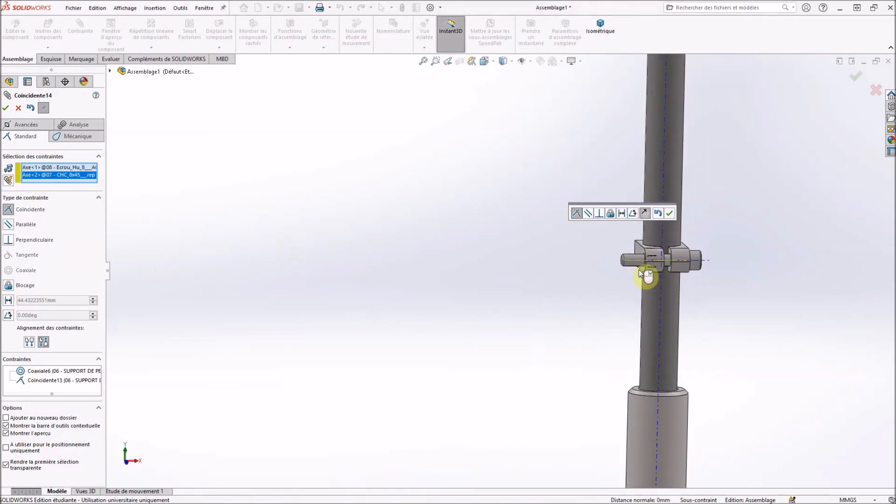
scroll(682, 281, down, 4)
scroll(645, 259, down, 3)
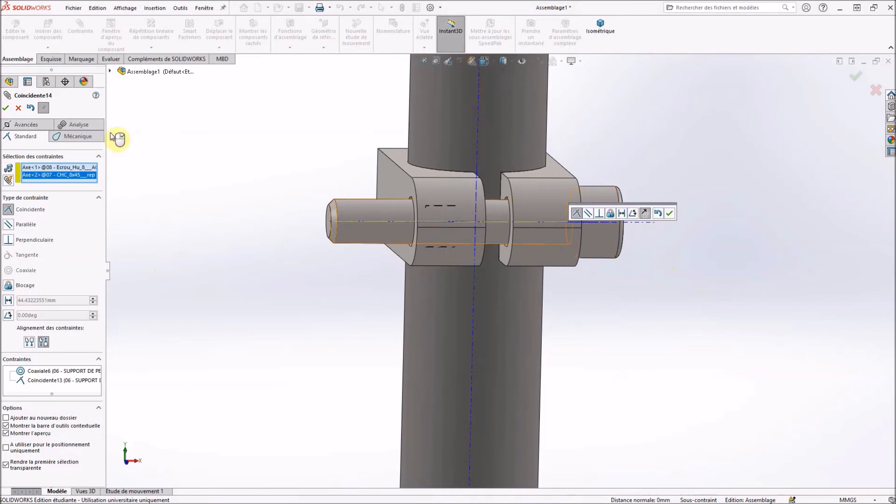
click(5, 108)
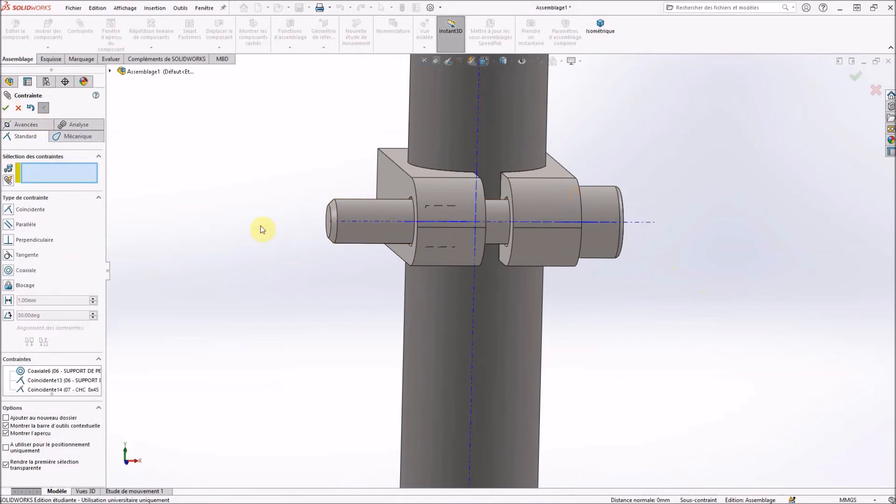
right_click(436, 186)
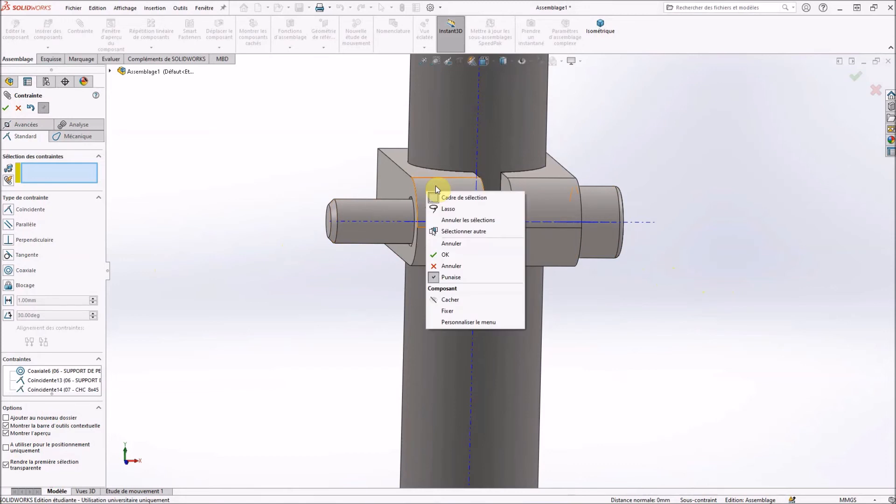
click(290, 179)
click(4, 108)
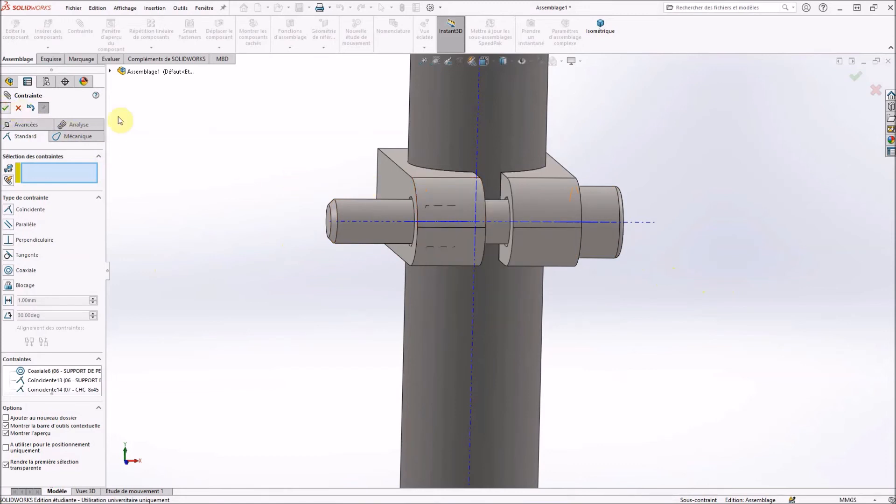
Step: Make the spring support transparent and move the nut along the screw axis, clear of the screw's free end
right_click(395, 181)
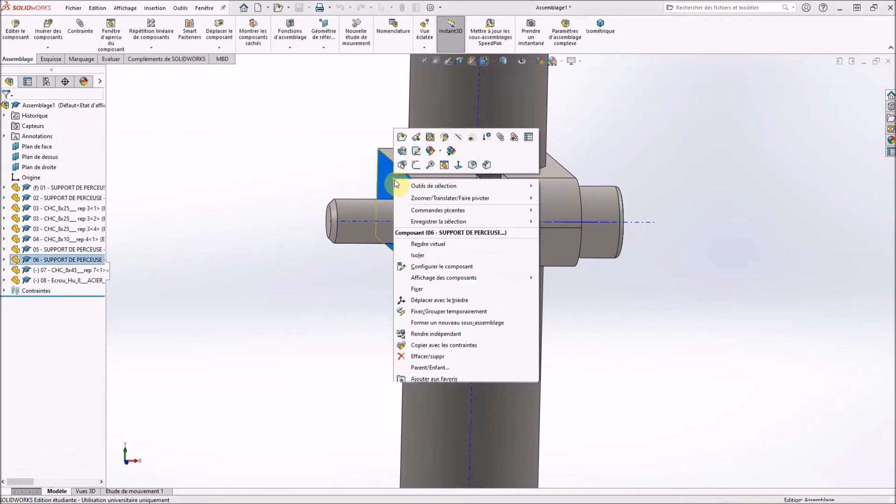
click(472, 138)
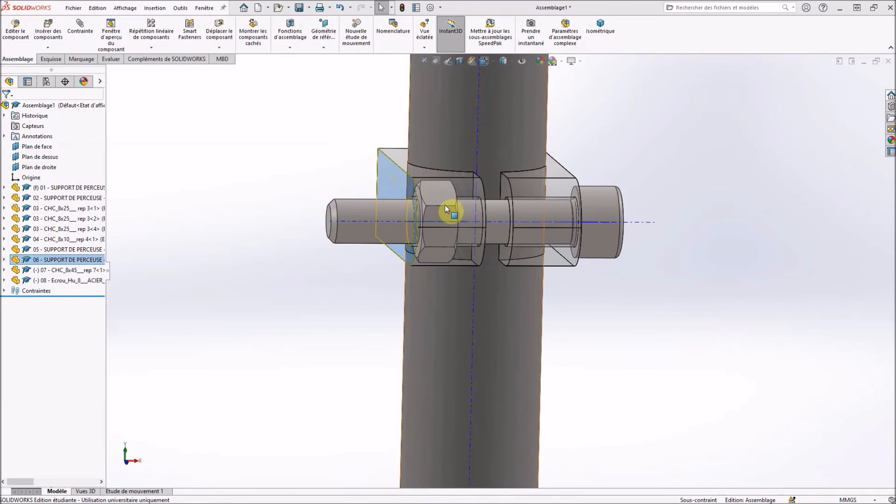
key(Escape)
drag(426, 206, 295, 211)
mouse_move(334, 184)
middle_down()
mouse_move(316, 171)
mouse_move(335, 185)
middle_up()
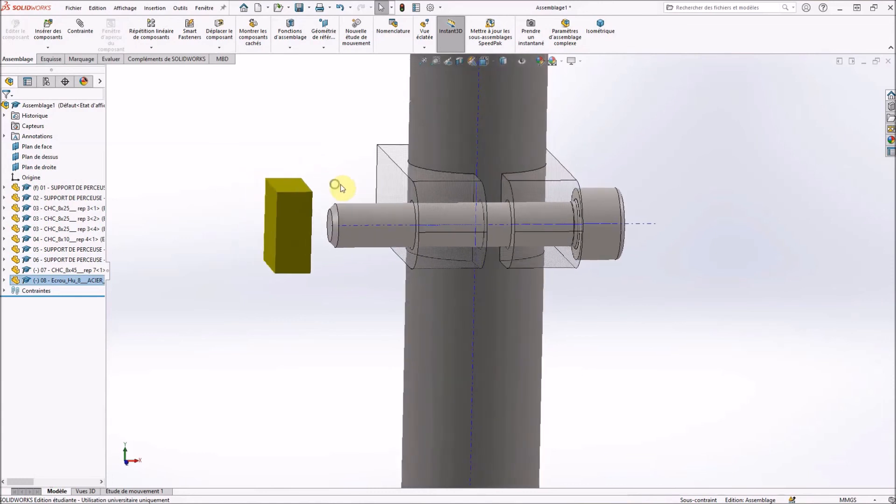
Step: Restore the spring support's opaque display
right_click(386, 172)
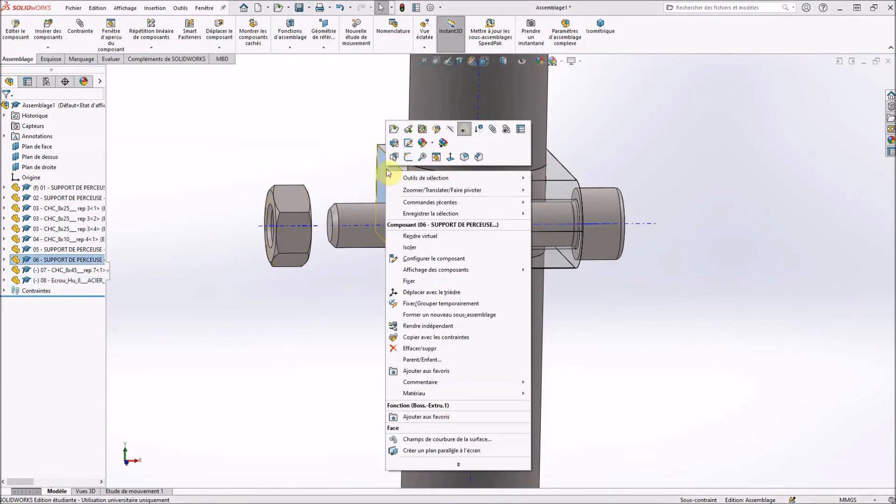
click(456, 134)
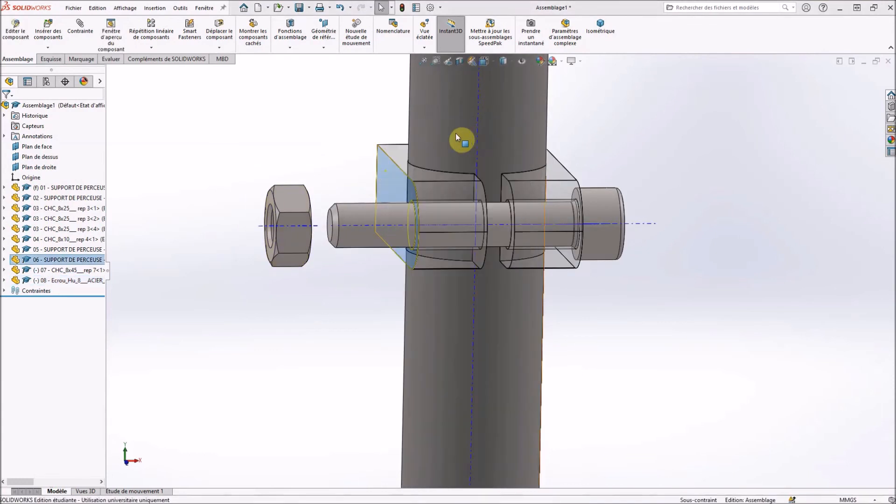
click(353, 128)
Step: Mate the nut's inner end face coincident with the spring support's side face nearest the screw tip, and finish mating
middle_drag(326, 172, 309, 165)
click(86, 31)
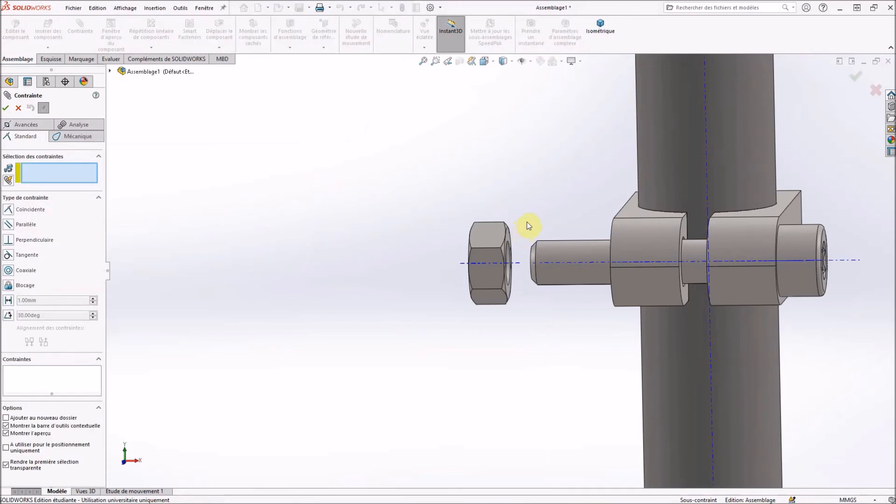
click(508, 239)
middle_drag(512, 172, 525, 174)
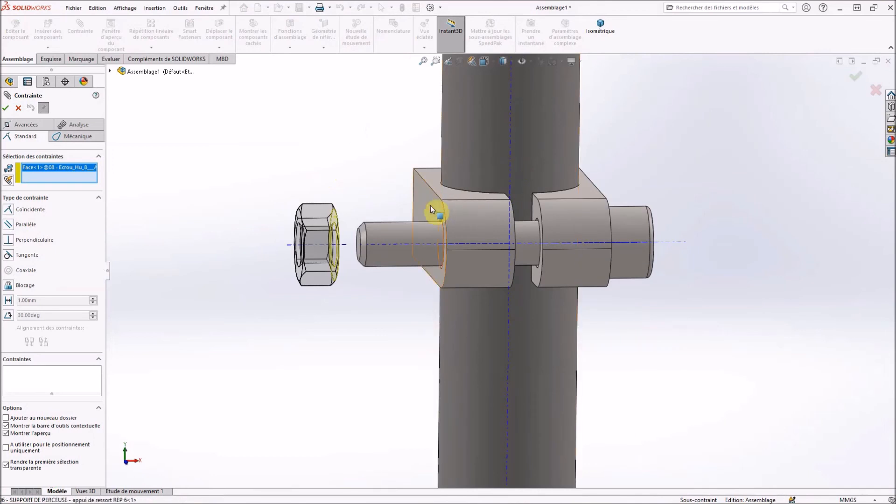
click(432, 209)
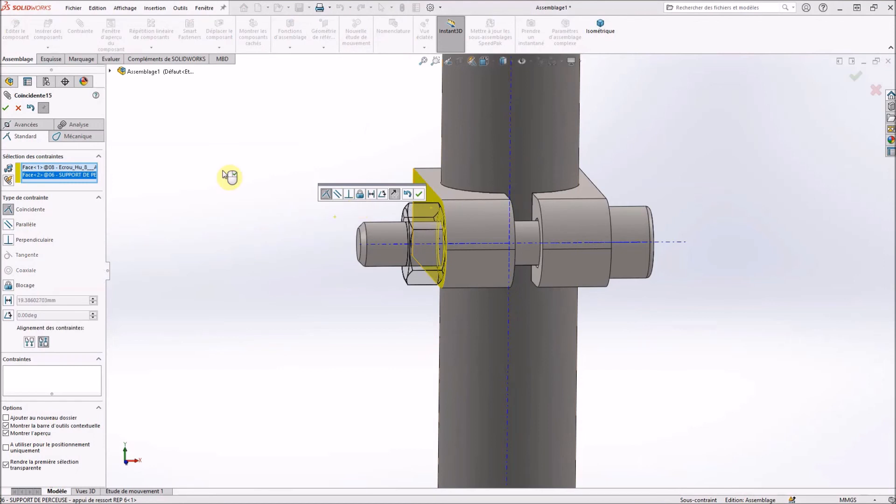
click(6, 109)
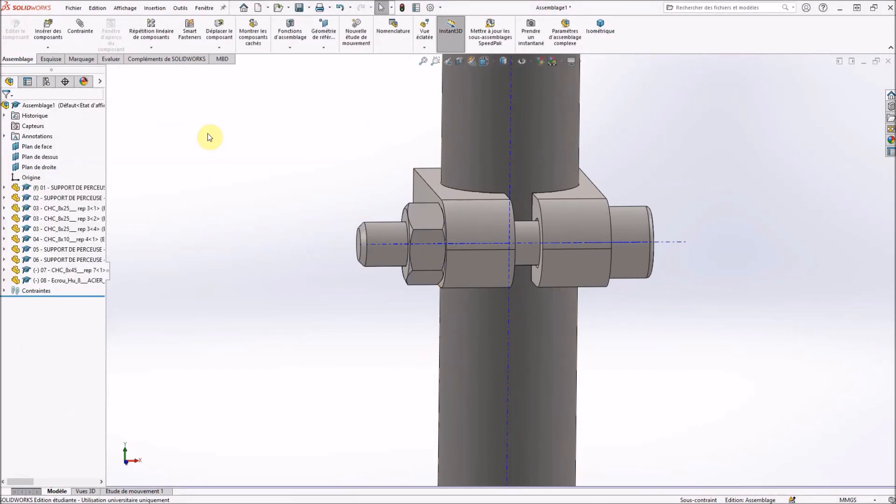
Step: Set the assembly to the isometric view and turn off the display of axes and temporary axes
key(z)
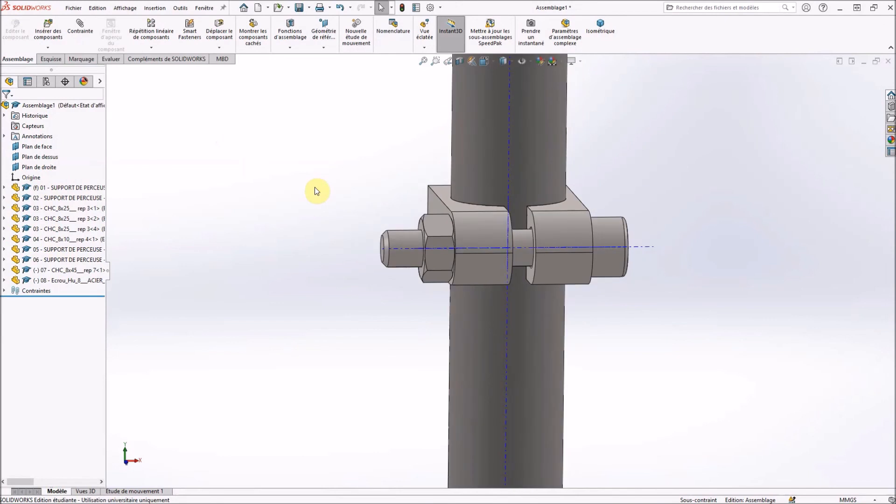
scroll(425, 220, down, 4)
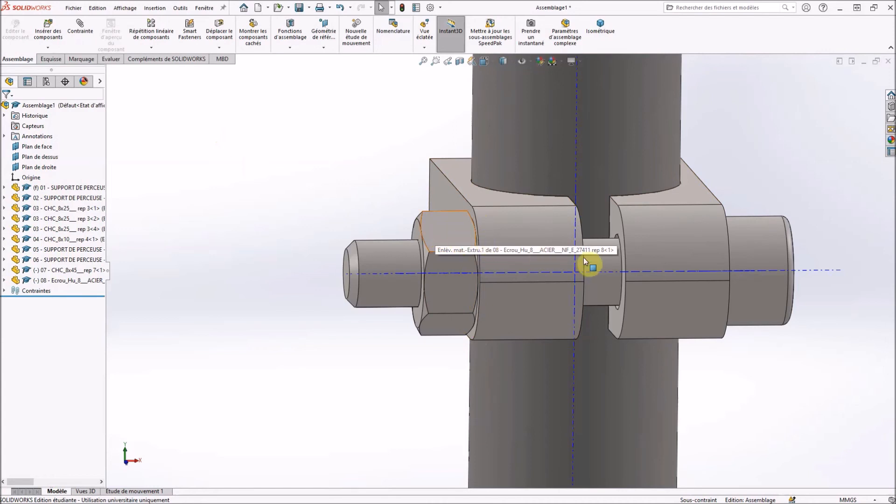
scroll(583, 256, up, 3)
middle_drag(592, 242, 525, 254)
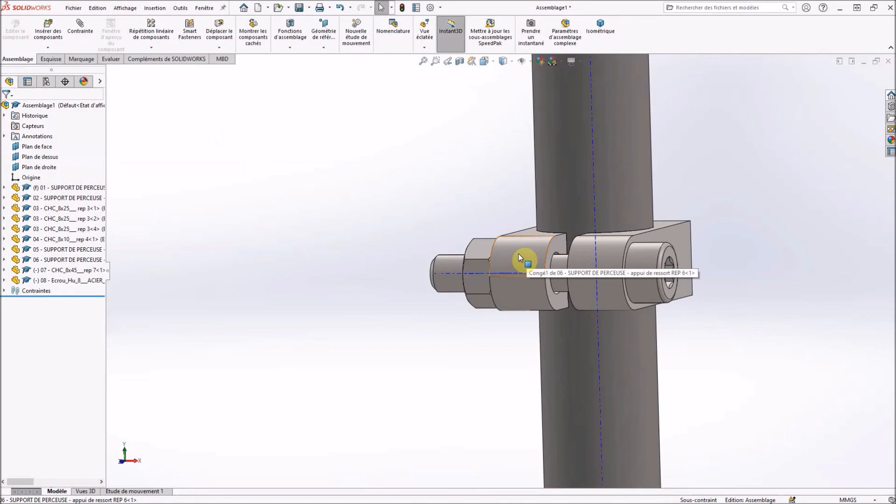
scroll(523, 254, up, 5)
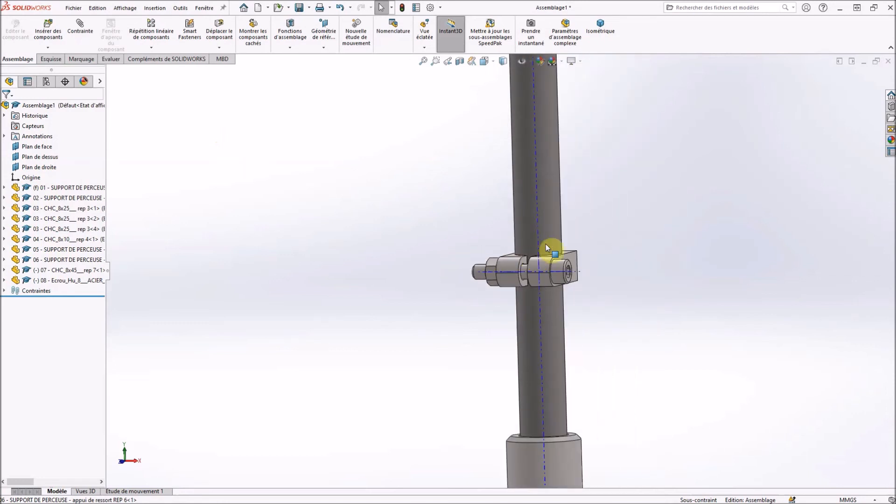
click(613, 31)
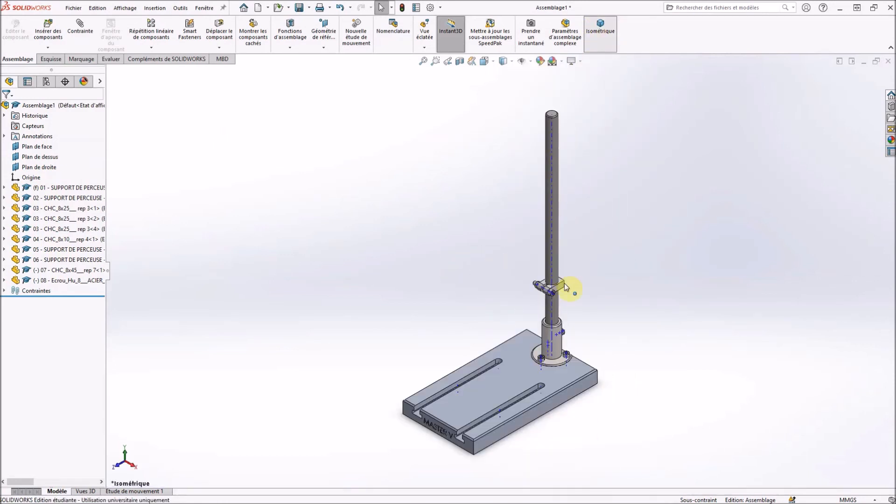
click(530, 61)
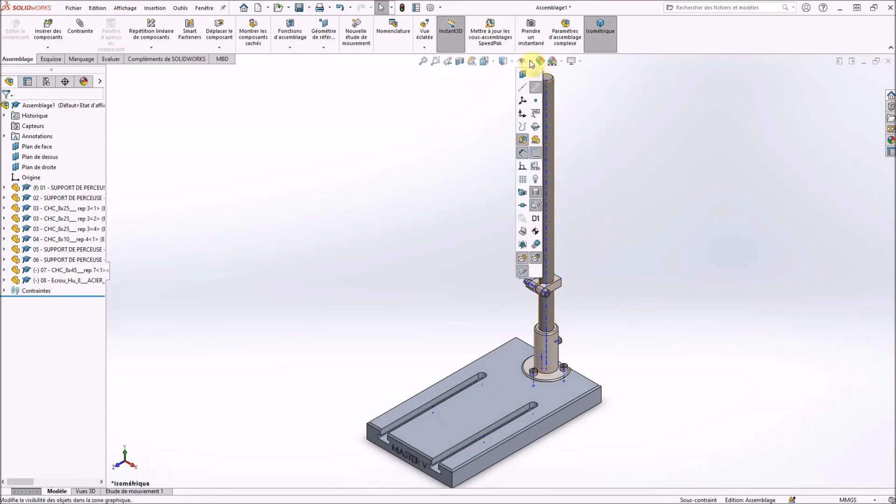
click(523, 88)
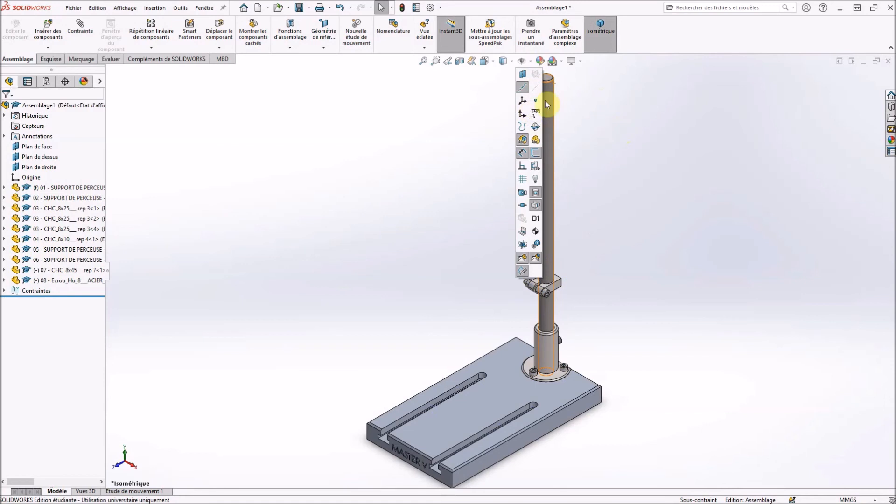
click(523, 89)
click(618, 113)
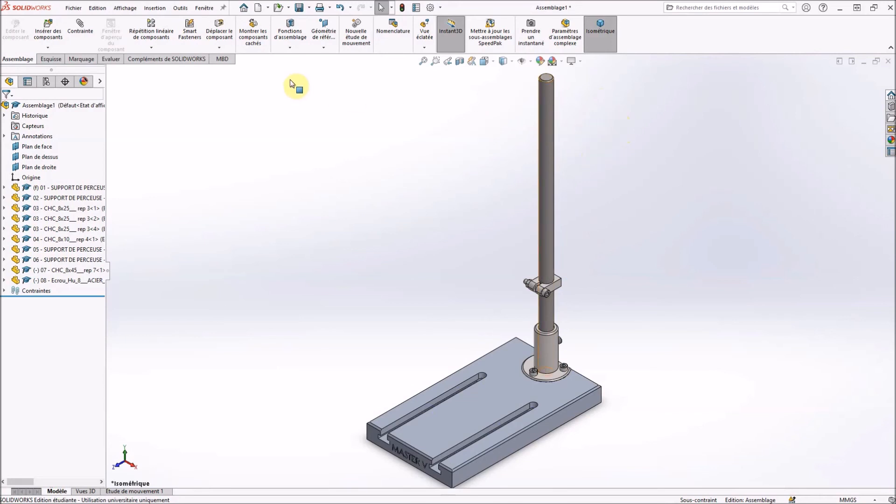
Step: Select all the assembly's components and apply the cyan colour RGB 128, 255, 255 to them at component level
drag(287, 80, 642, 475)
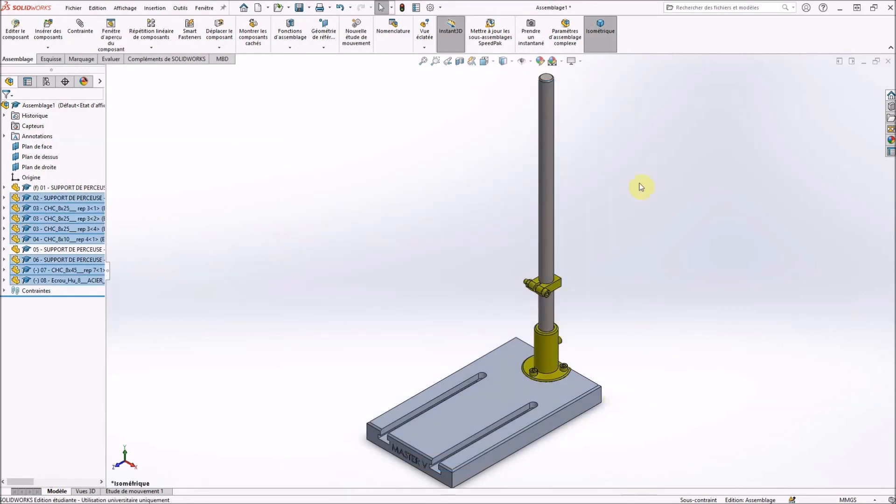
drag(310, 81, 669, 453)
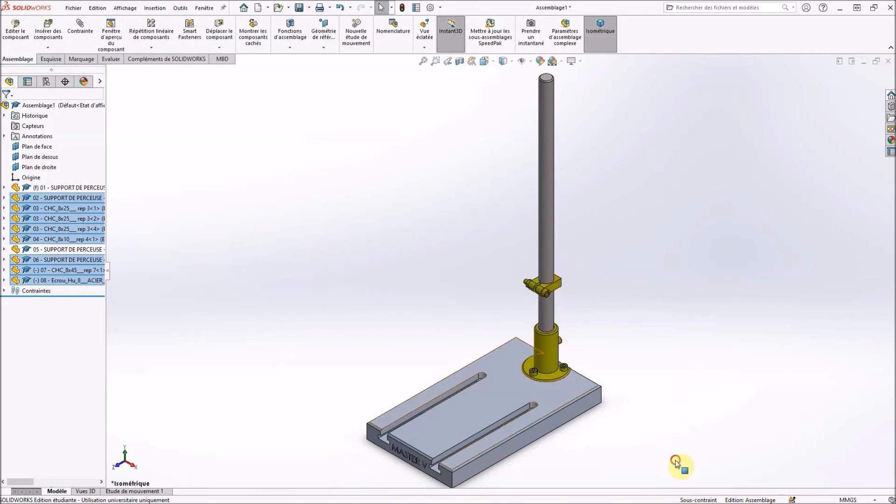
drag(676, 460, 377, 95)
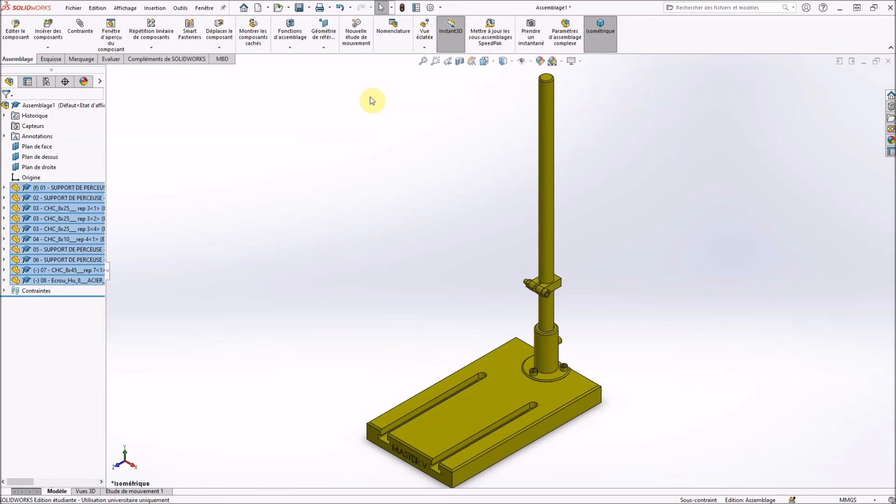
click(541, 61)
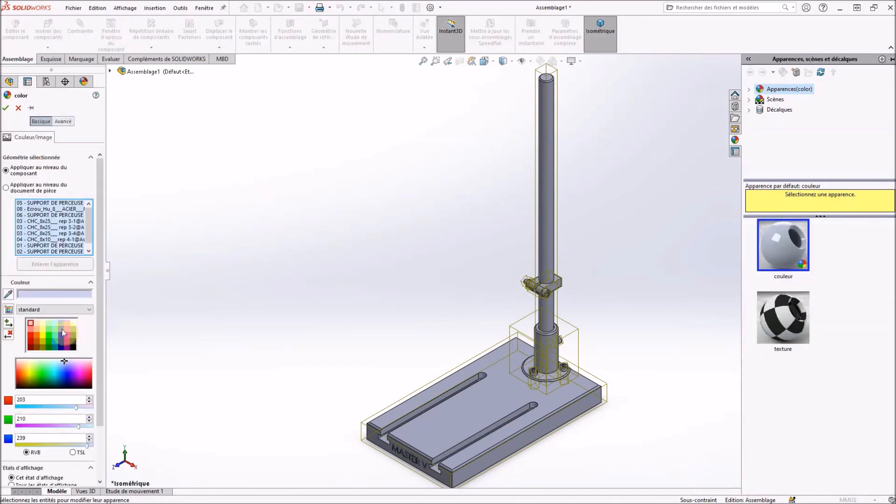
click(55, 329)
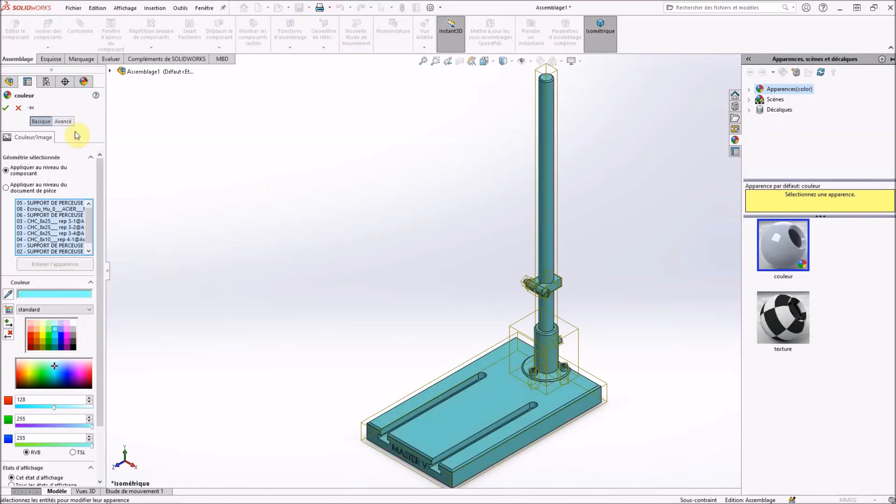
click(5, 108)
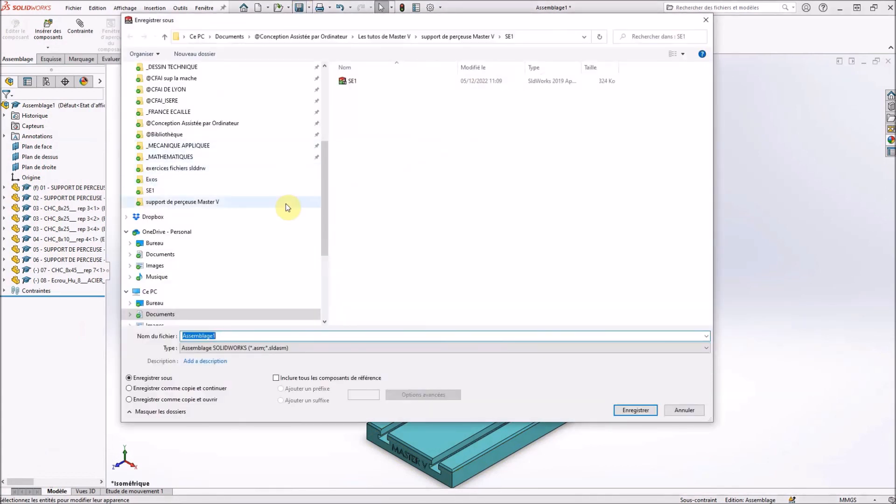
Step: Save the assembly as SE1_Master V in the SE1 folder
text(SE)
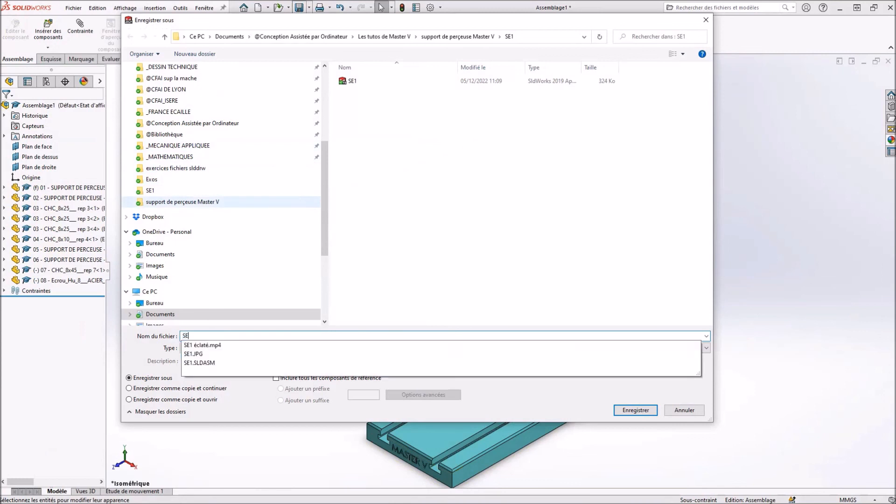
text(1_Master V)
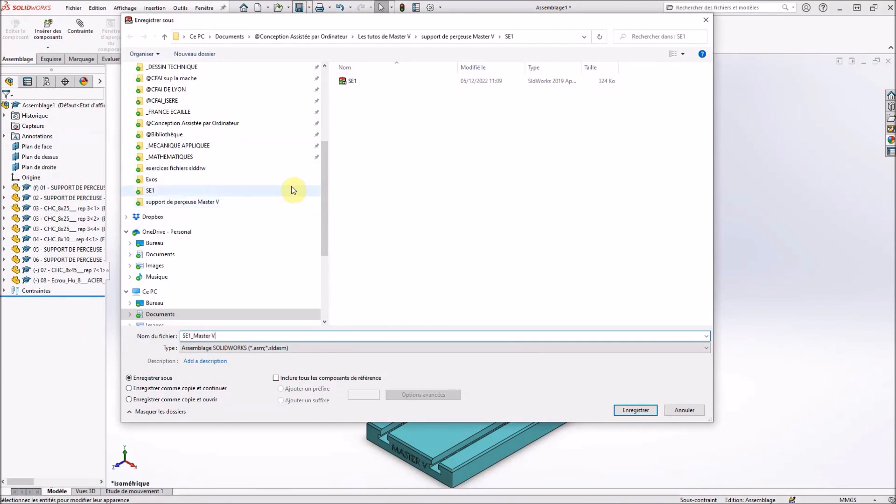
click(644, 411)
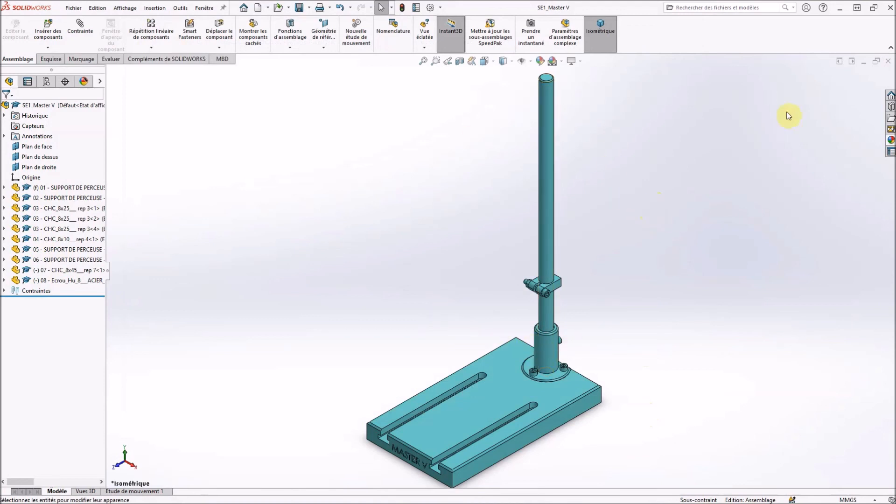
click(890, 65)
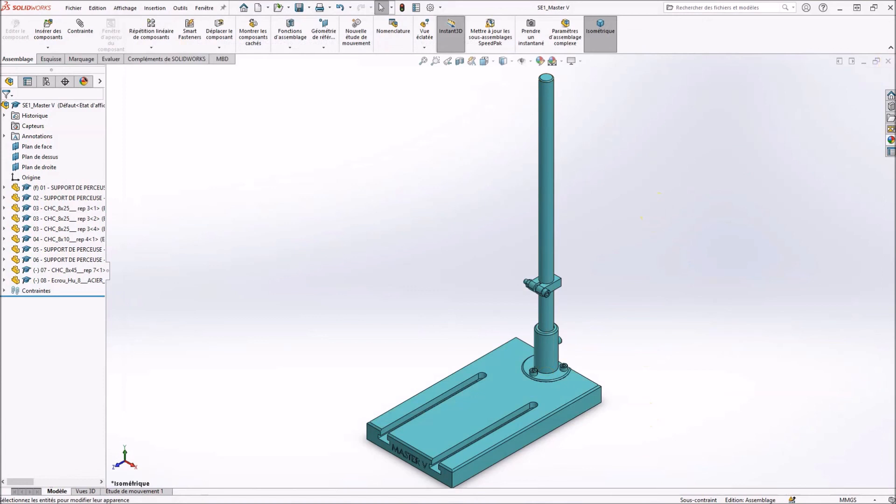